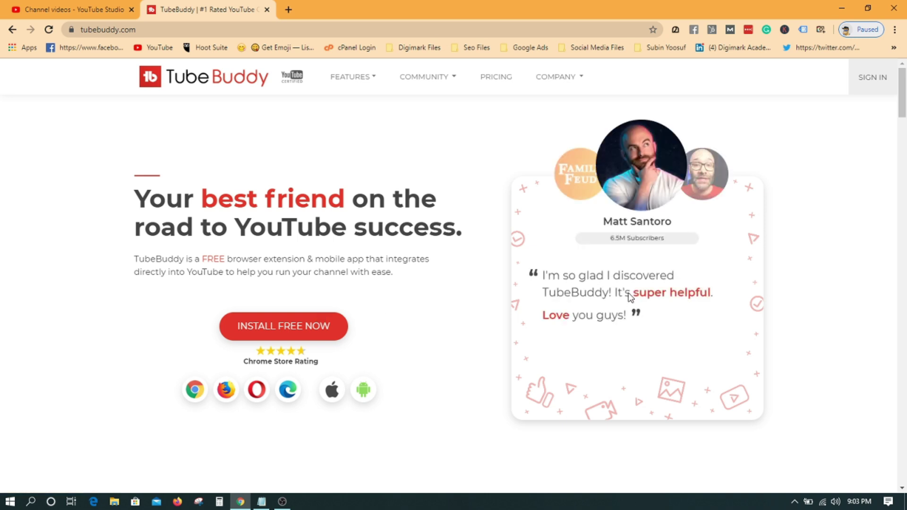
Step: Look through the TubeBuddy home page, including its feature overview and community options
scroll(628, 297, "down", 7)
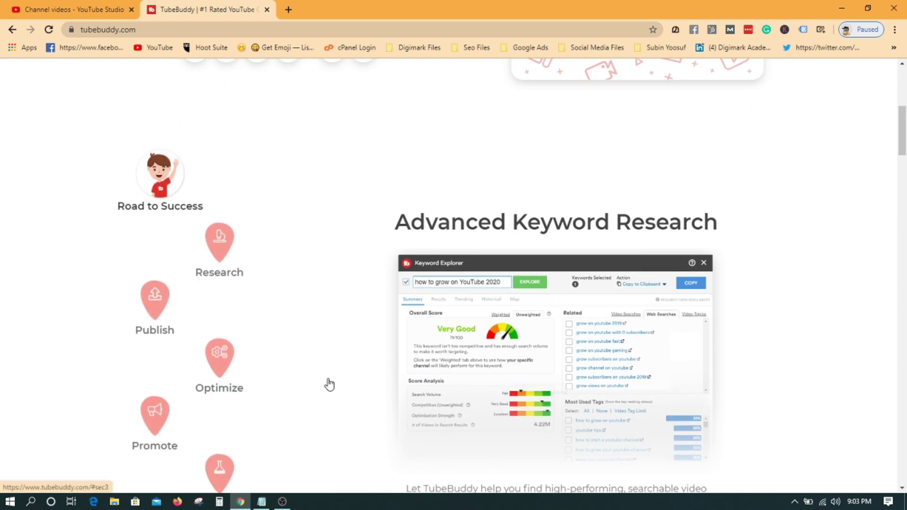
scroll(294, 421, "up", 7)
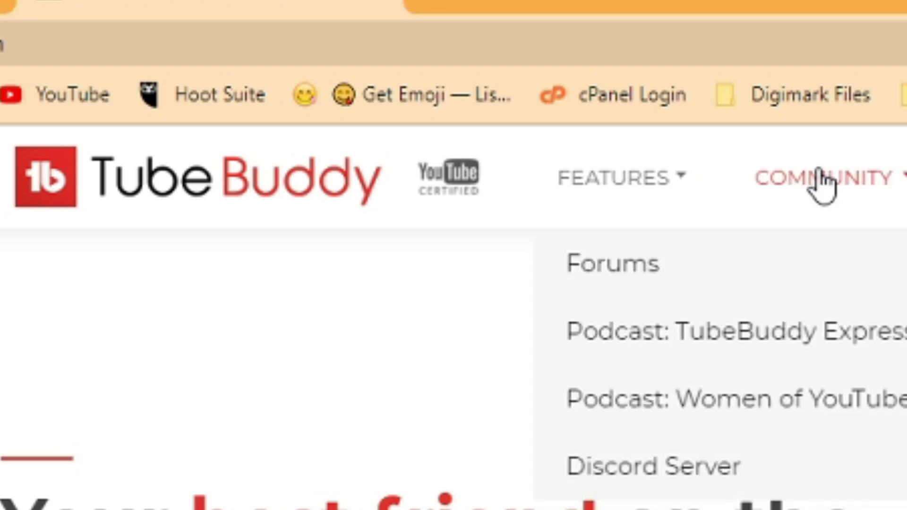
mouse_move(603, 188)
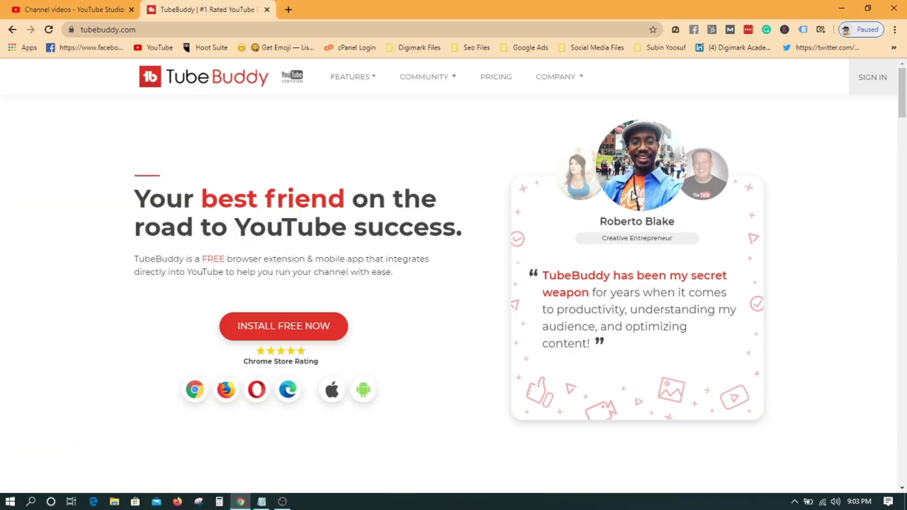
scroll(487, 321, "down", 15)
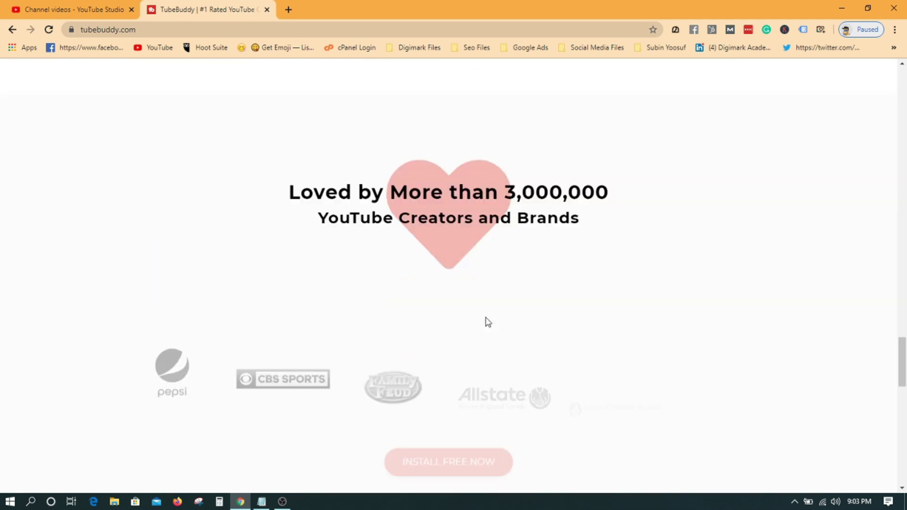
scroll(488, 322, "down", 10)
scroll(581, 307, "up", 20)
Step: Sign in to TubeBuddy with the listed Google account
left_click(871, 79)
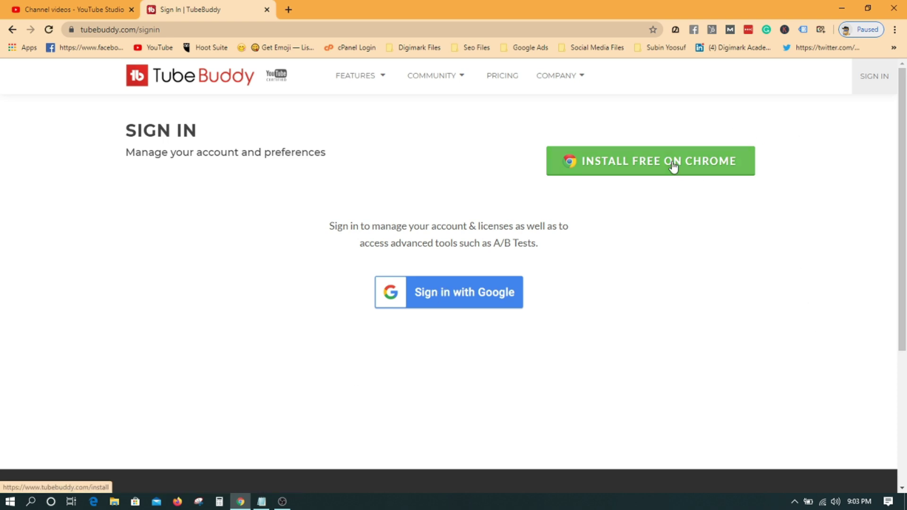
left_click(462, 299)
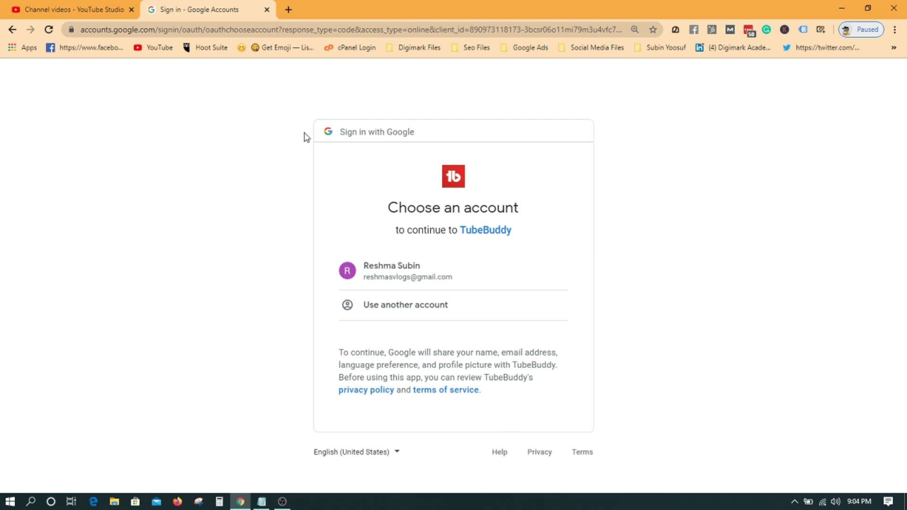
left_click(414, 276)
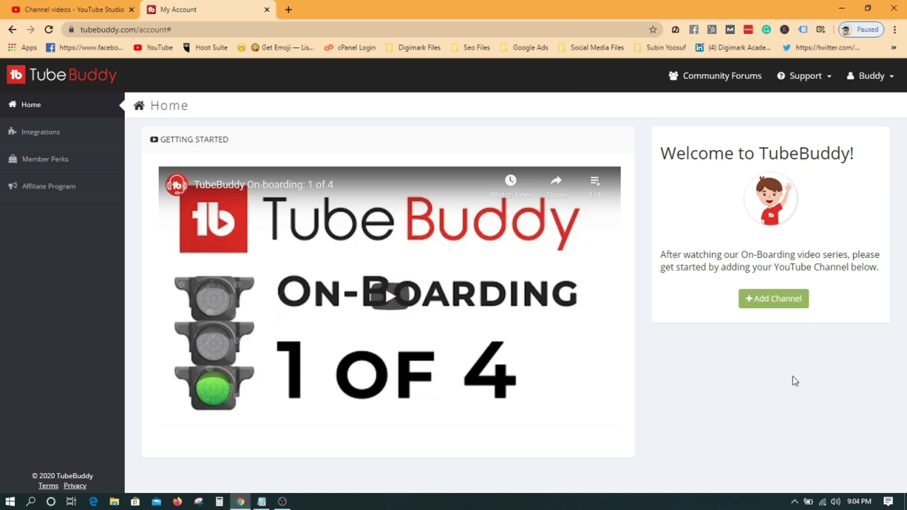
Step: Add the vlog brand account's YouTube channel to TubeBuddy, reading the requested permissions and allowing access to the account
left_click(784, 299)
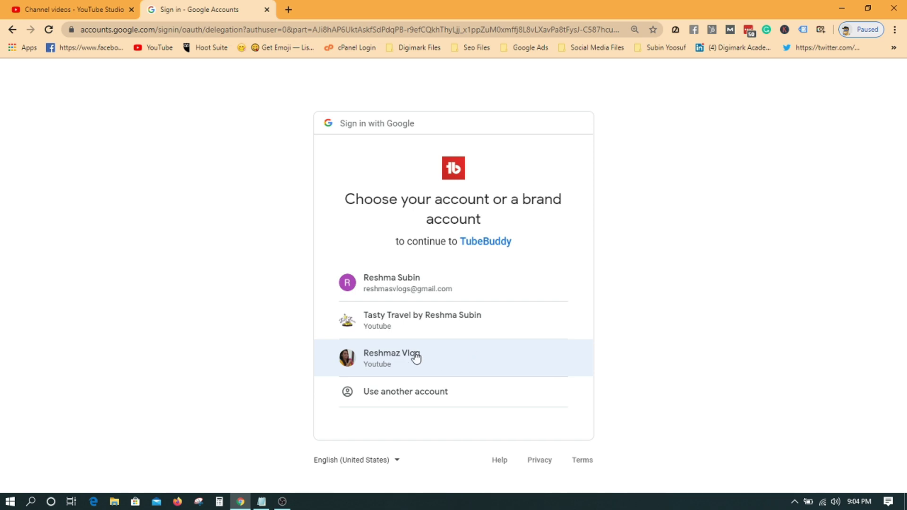
left_click(432, 356)
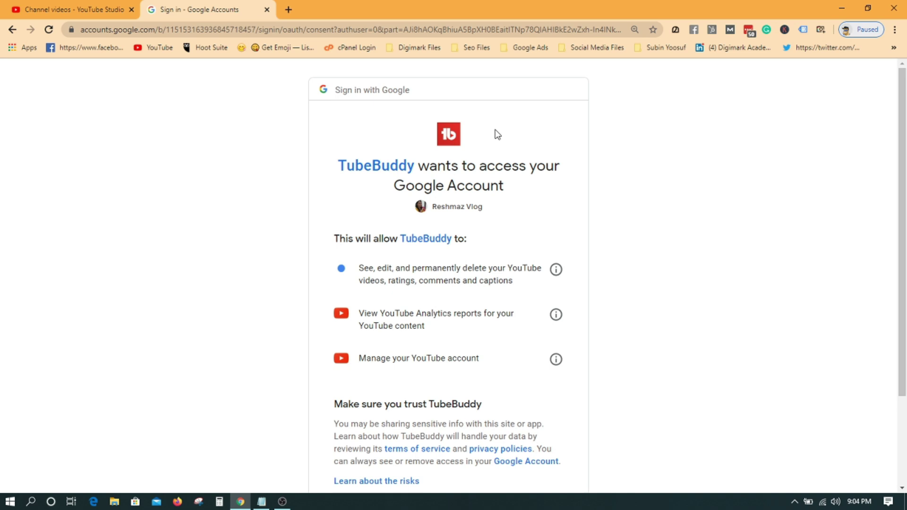
left_click_drag(334, 166, 590, 202)
left_click(538, 198)
scroll(503, 248, "down", 1)
scroll(438, 281, "down", 1)
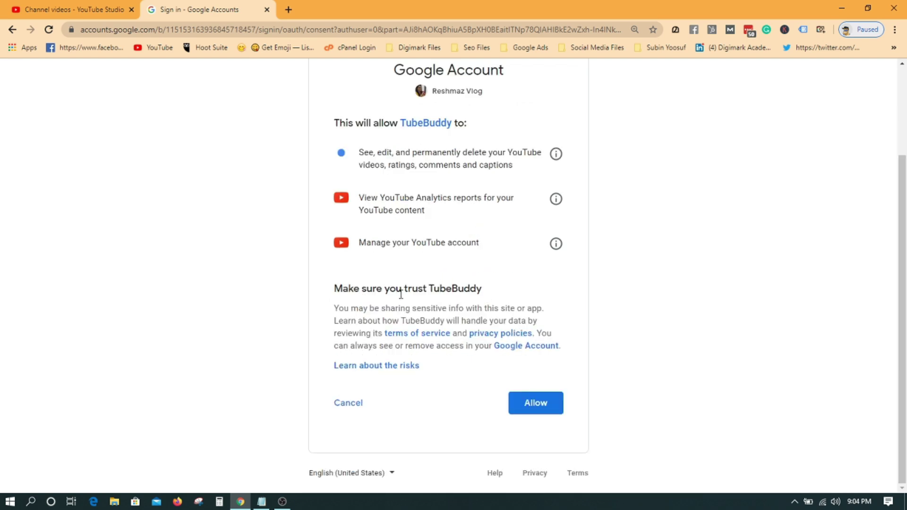
left_click_drag(334, 293, 505, 290)
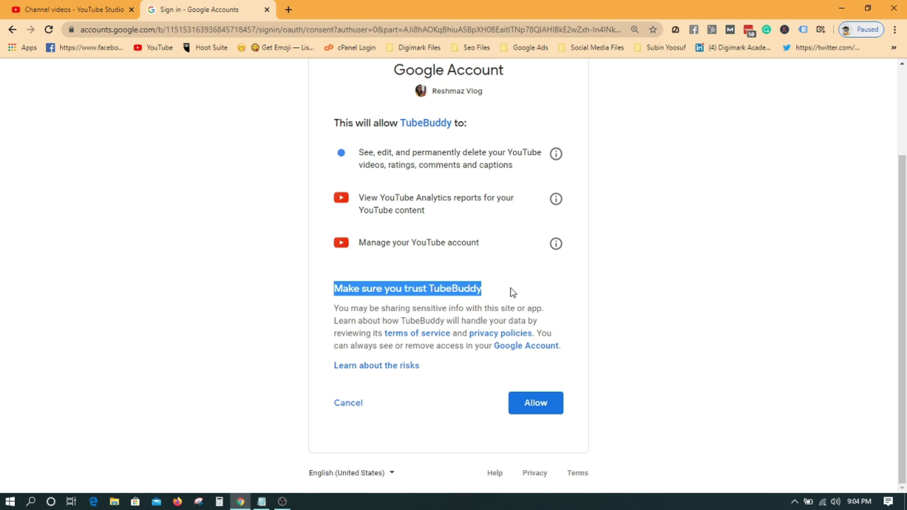
left_click(536, 404)
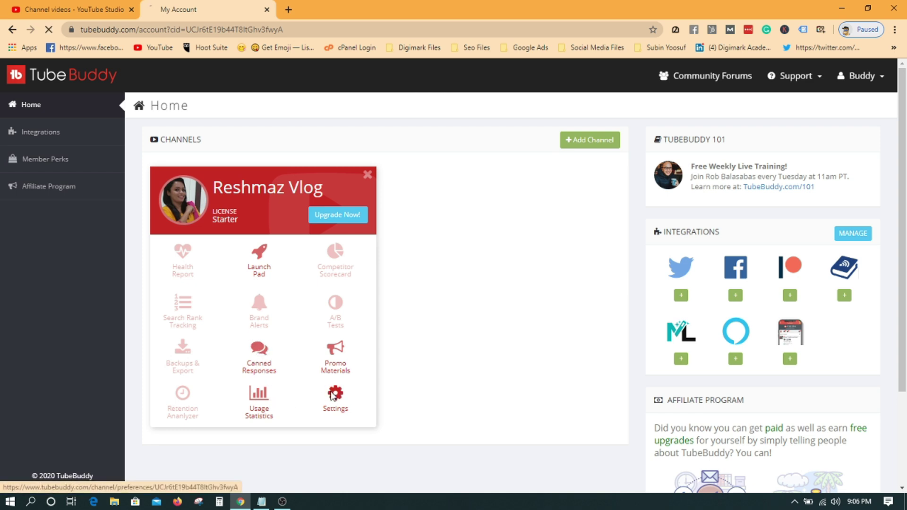
Step: Open the channel's TubeBuddy settings and review the extension features, search ranking method and notification e-mail options
left_click(334, 395)
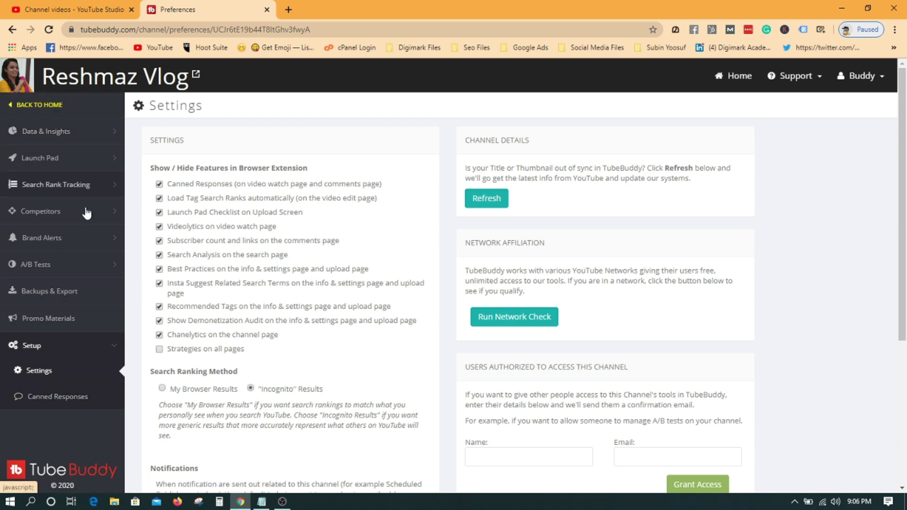
scroll(337, 327, "down", 1)
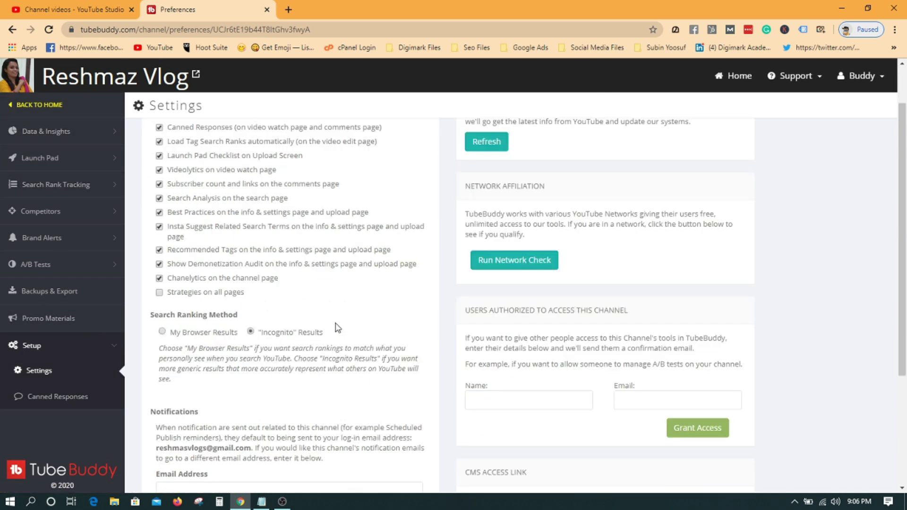
scroll(333, 294, "down", 3)
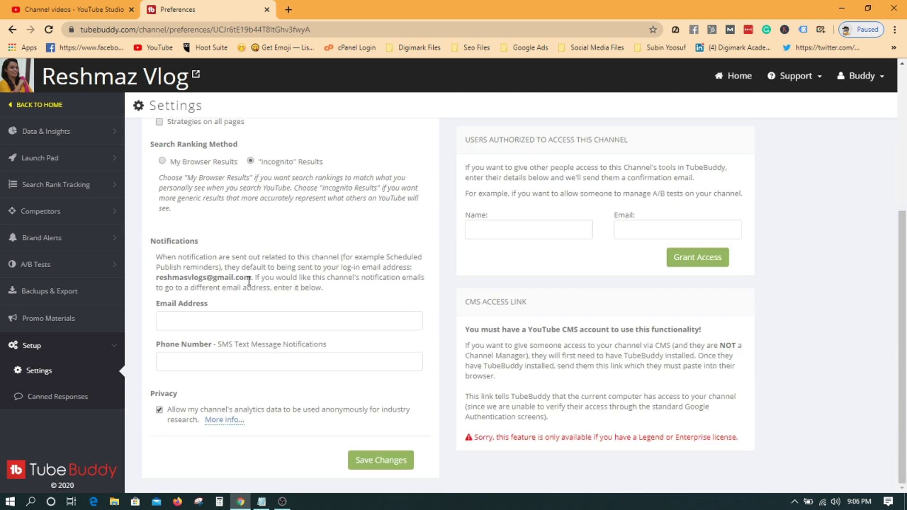
left_click_drag(163, 279, 251, 278)
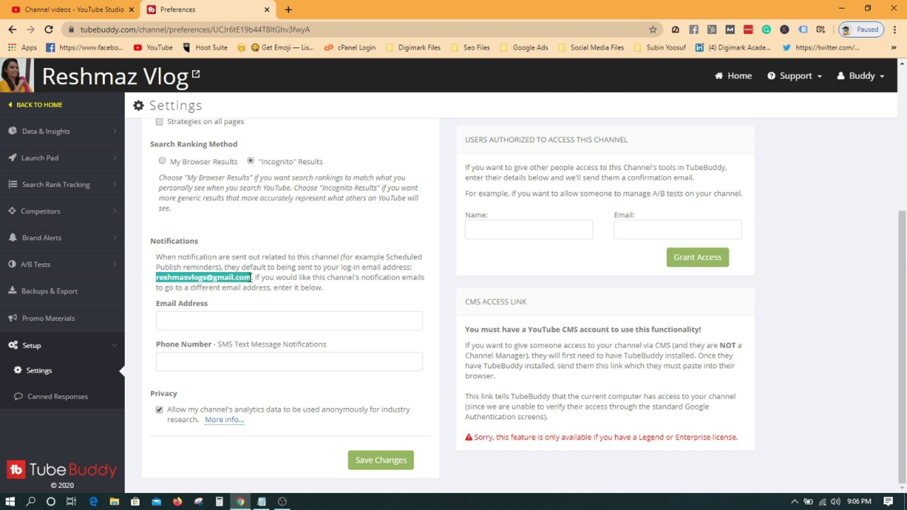
left_click(310, 231)
scroll(307, 278, "up", 5)
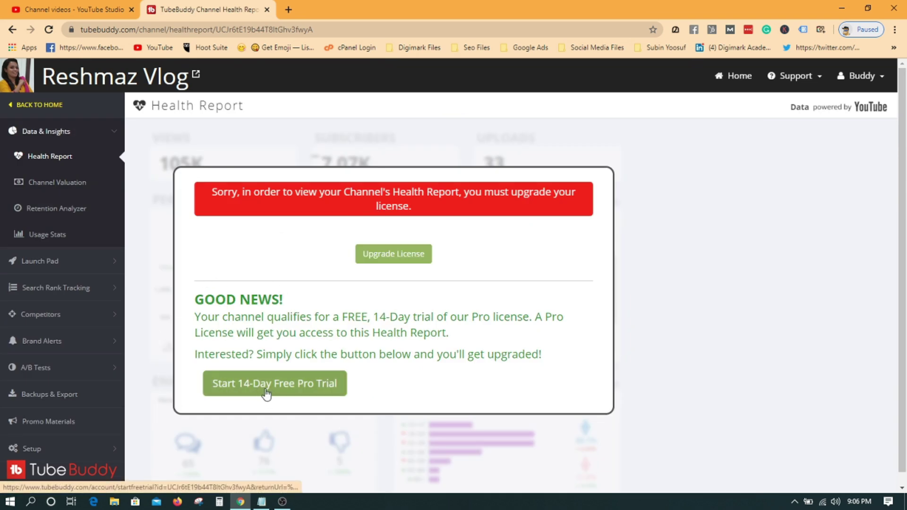
Step: Check the upgrade requirements for the Health Report and the Star and Legend license limits for Keywords to Track
scroll(503, 340, "down", 1)
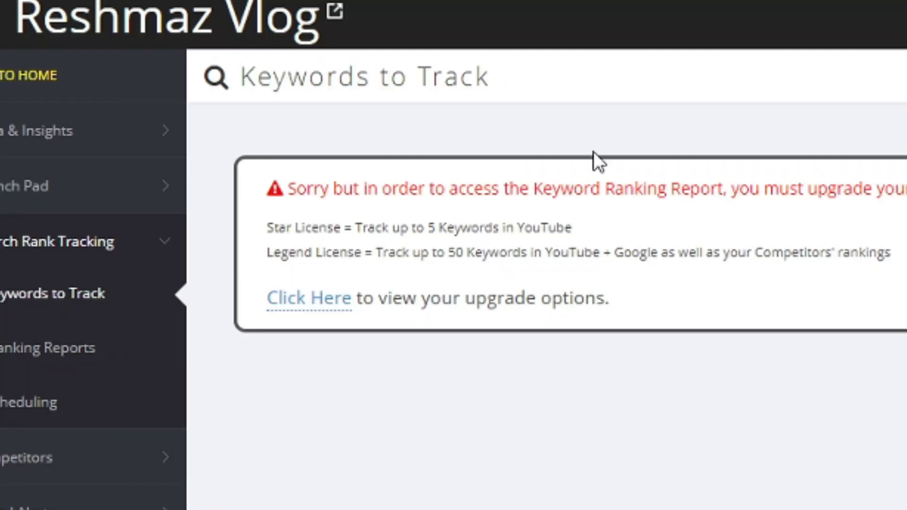
left_click_drag(273, 228, 577, 222)
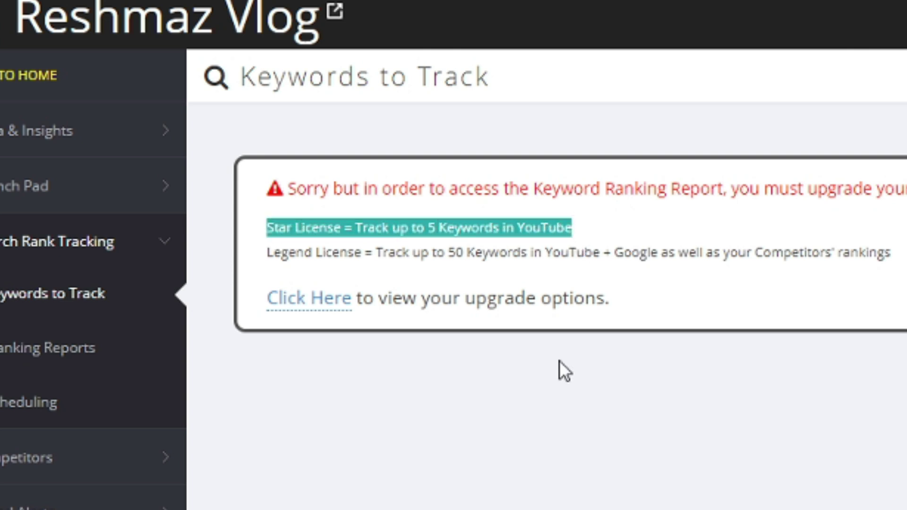
left_click_drag(266, 252, 902, 265)
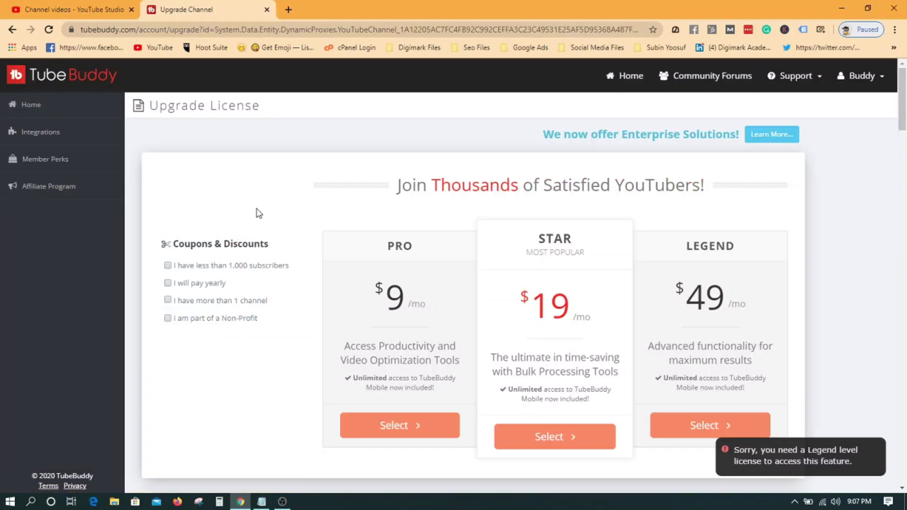
Step: Examine which productivity and bulk processing tools the Free license includes in the upgrade comparison table
scroll(330, 229, "down", 2)
scroll(293, 303, "down", 2)
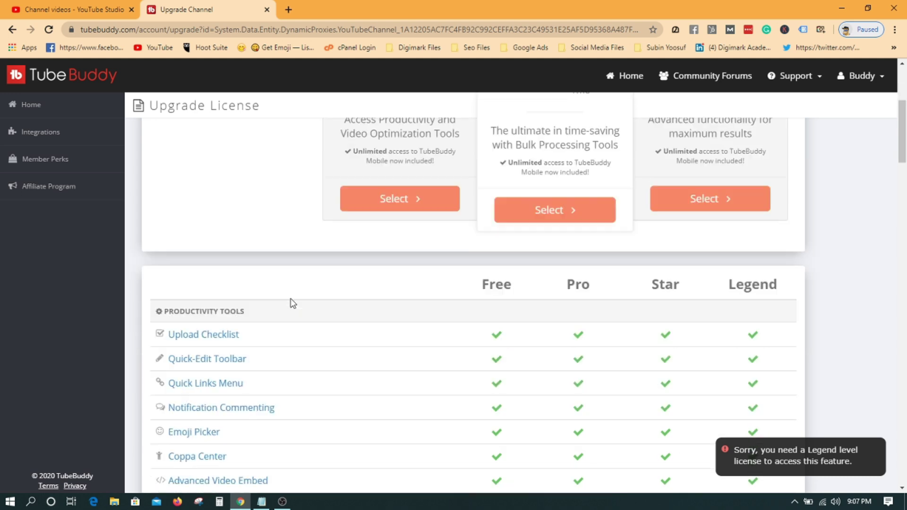
left_click_drag(482, 284, 517, 286)
scroll(518, 299, "down", 2)
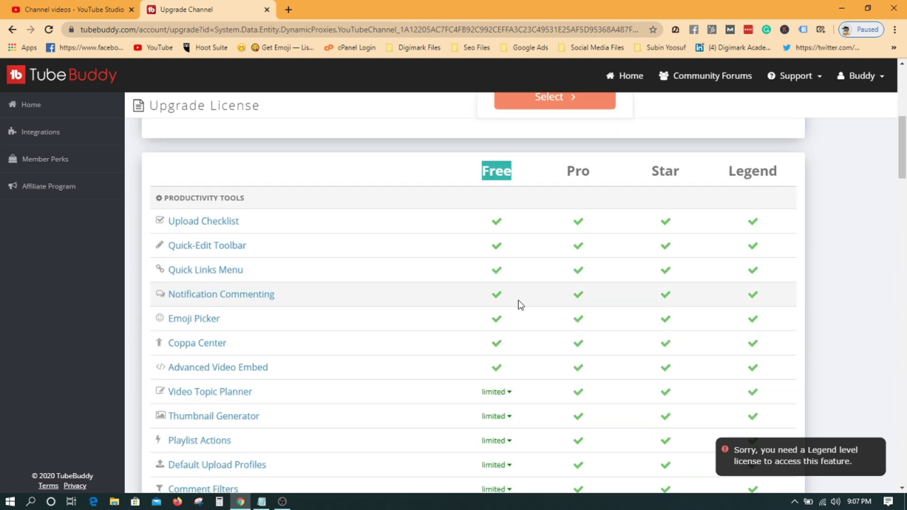
scroll(518, 299, "down", 1)
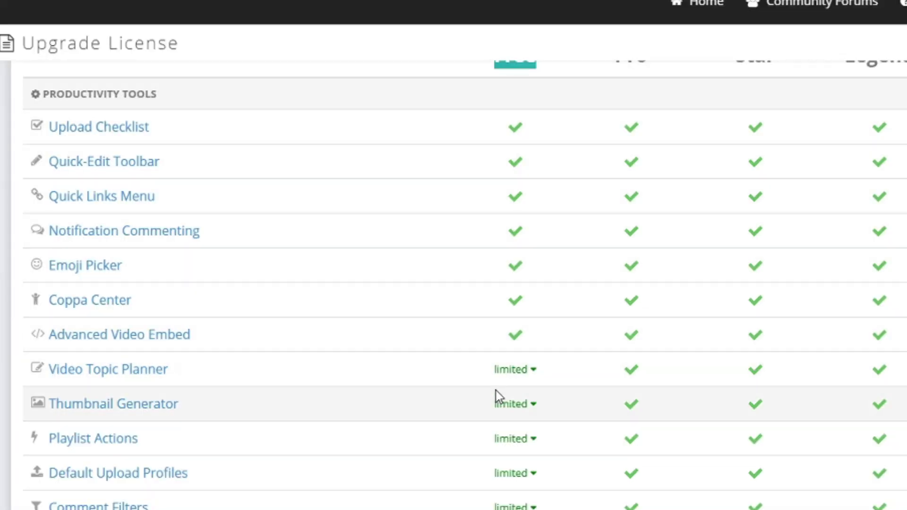
scroll(483, 395, "down", 3)
scroll(152, 328, "down", 1)
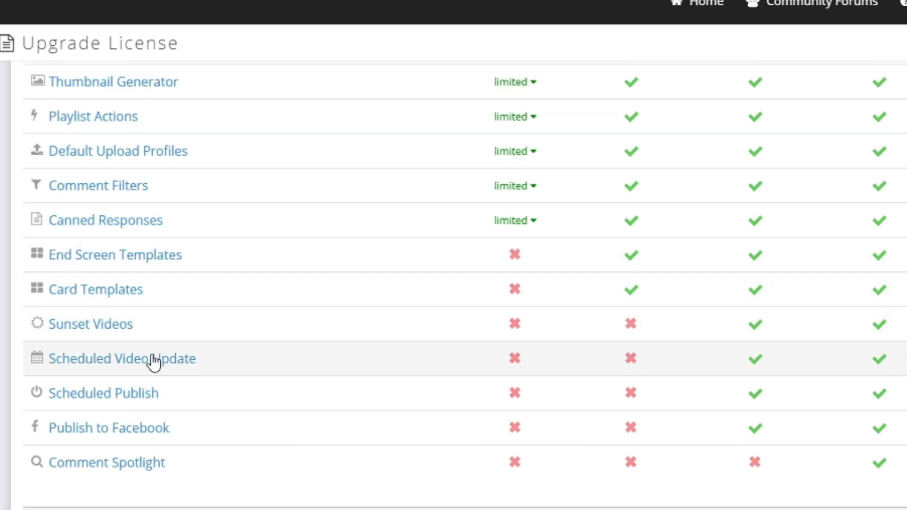
scroll(153, 363, "down", 2)
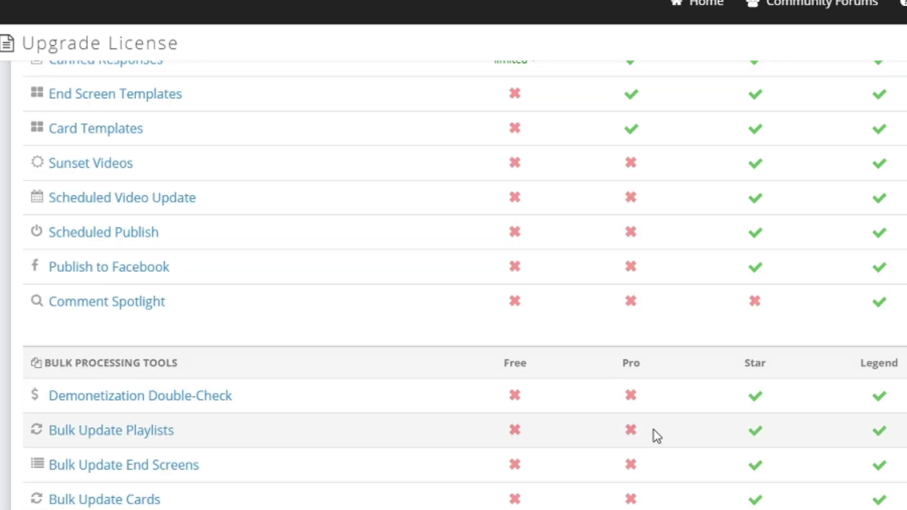
Step: Compare the Pro license's features with the other plans and review the monthly Pro and Star prices
scroll(577, 391, "up", 8)
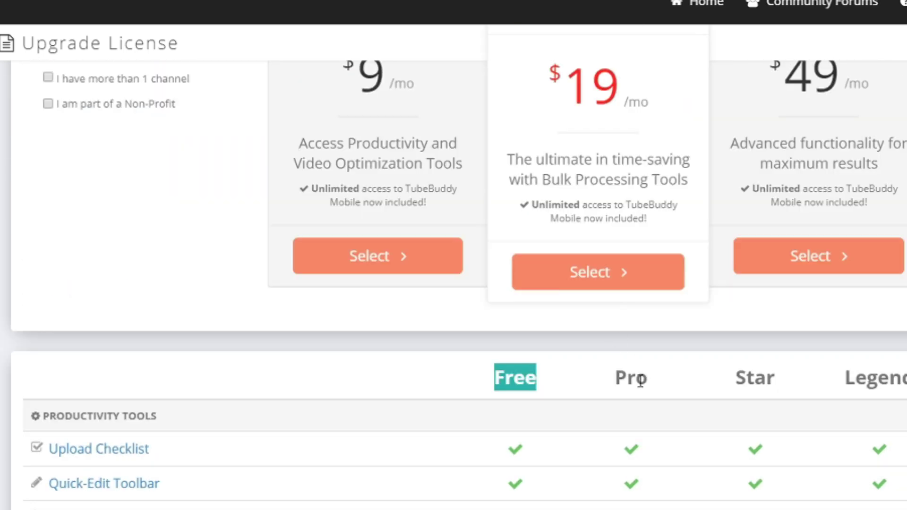
scroll(399, 326, "up", 4)
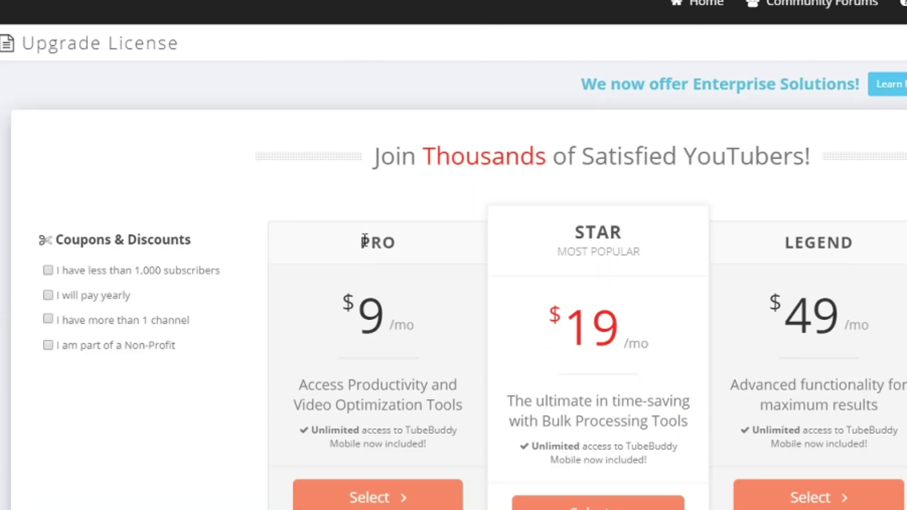
left_click_drag(364, 240, 389, 243)
scroll(503, 316, "down", 15)
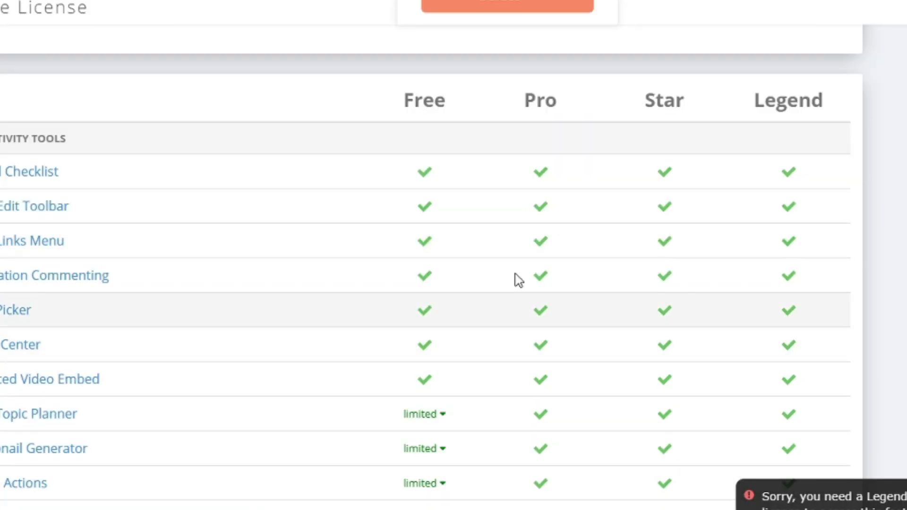
scroll(539, 337, "down", 5)
scroll(543, 290, "up", 20)
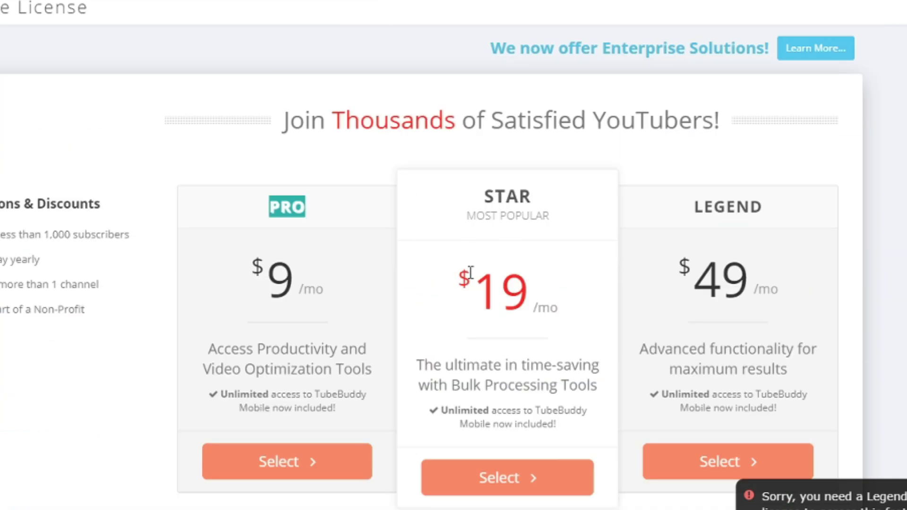
double_click(483, 292)
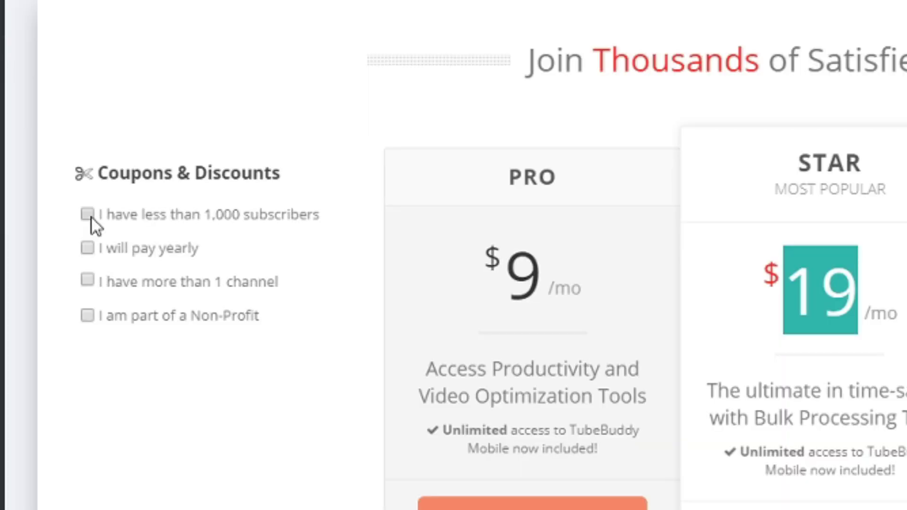
Step: Preview the discount for under 1,000 subscribers and clear it, then preview the yearly payment and more-than-1-channel discounts
left_click(88, 213)
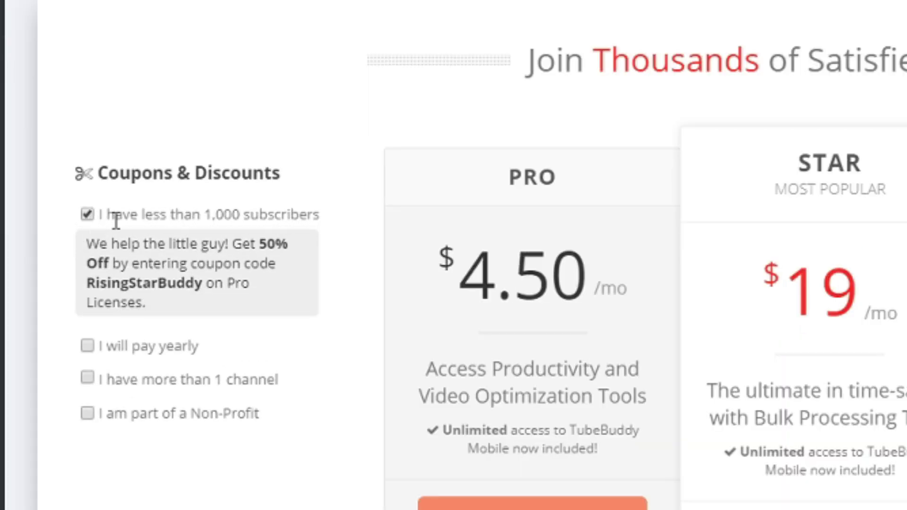
left_click_drag(473, 302, 626, 293)
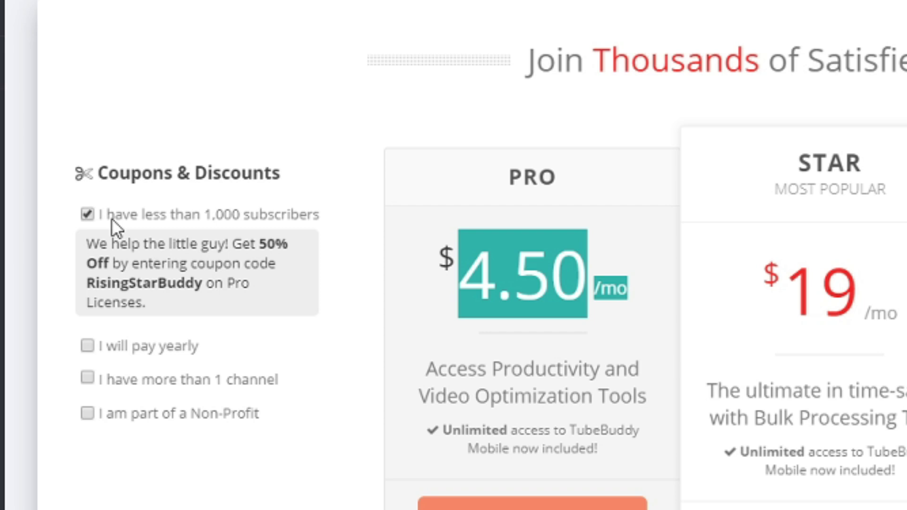
left_click(88, 216)
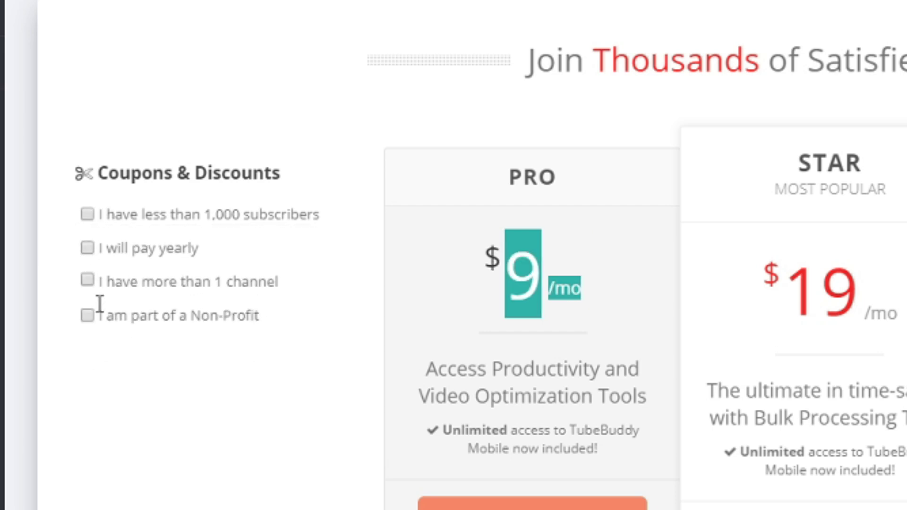
left_click(88, 251)
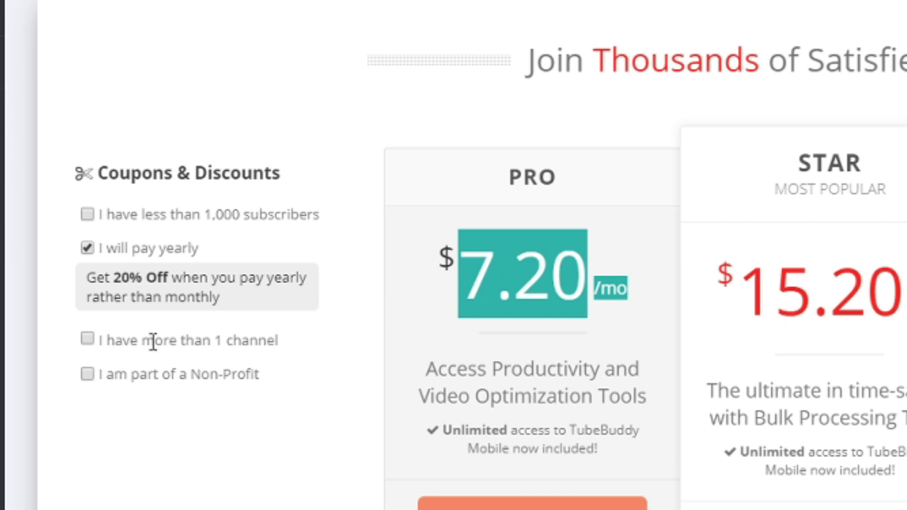
left_click(88, 339)
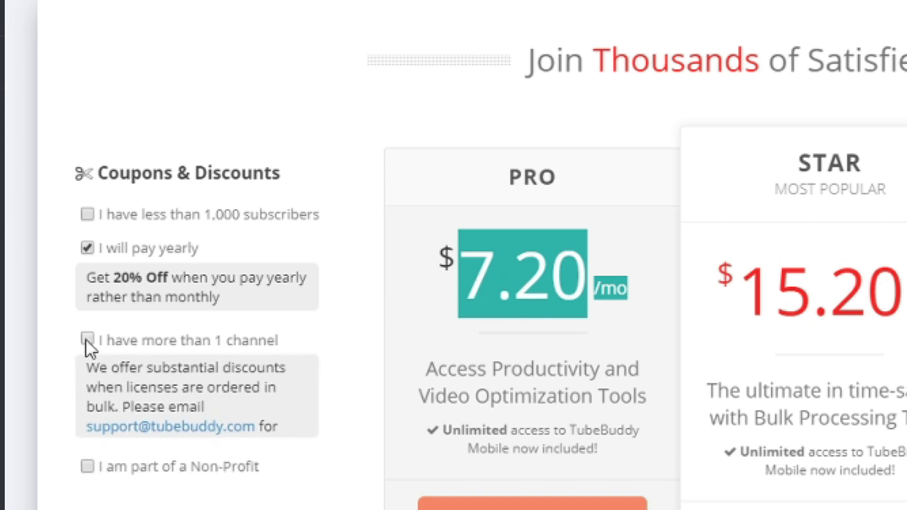
Step: Clear the more-than-1-channel and yearly payment discounts and view the rest of the pricing page
left_click(86, 339)
left_click(84, 249)
scroll(84, 249, "down", 7)
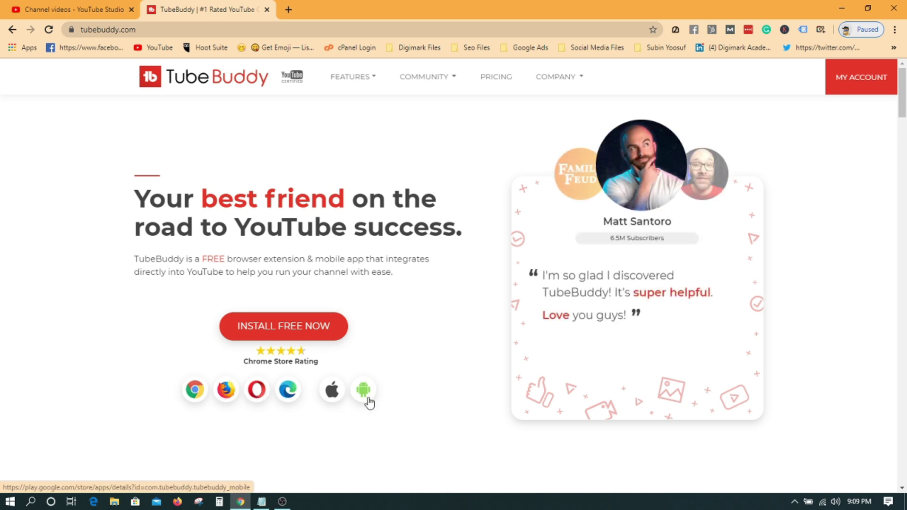
Step: Install the free TubeBuddy extension in Chrome from its Chrome Web Store page and check the extension's options
left_click(302, 329)
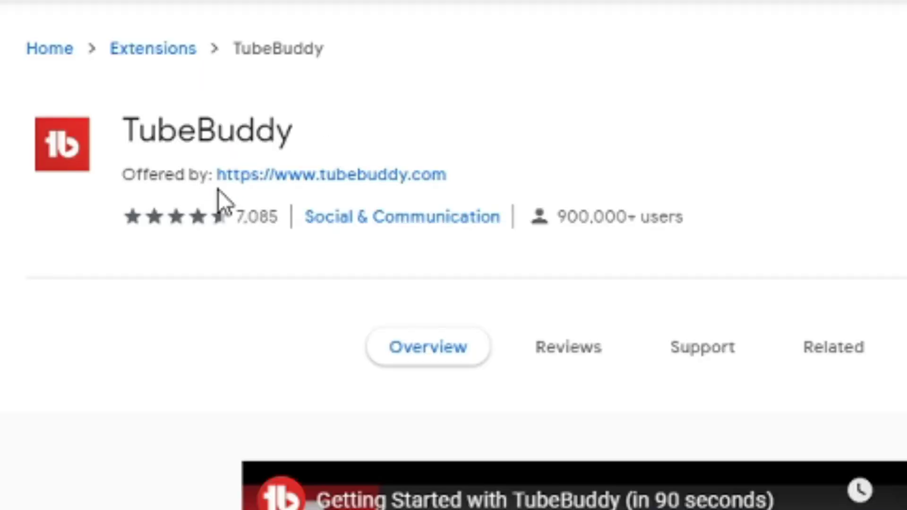
left_click_drag(219, 175, 495, 166)
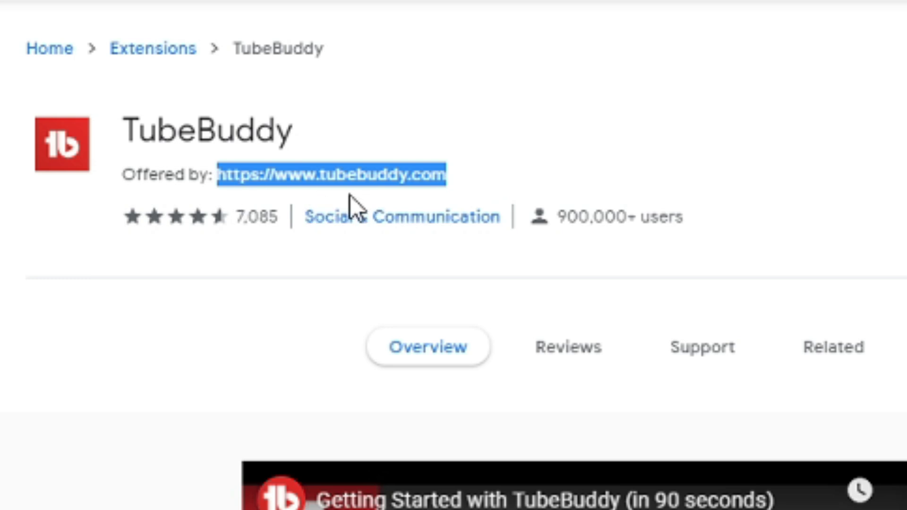
left_click(677, 89)
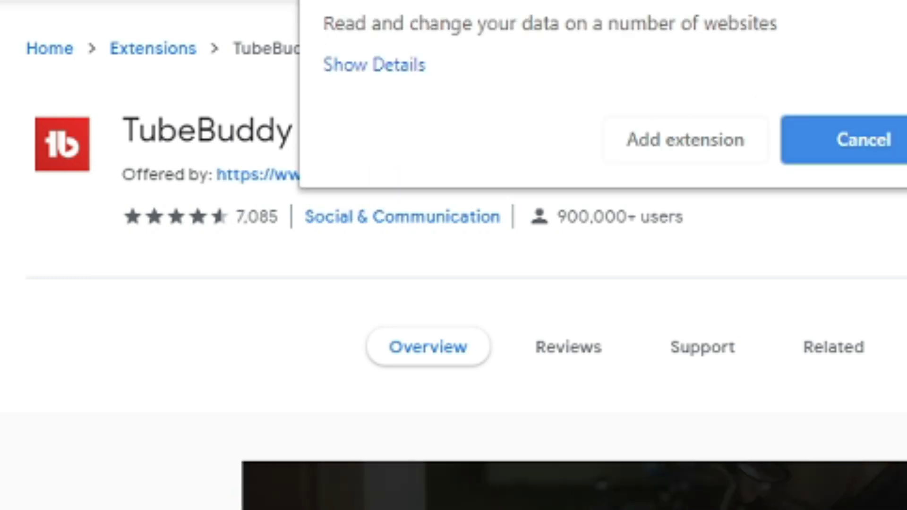
left_click(709, 157)
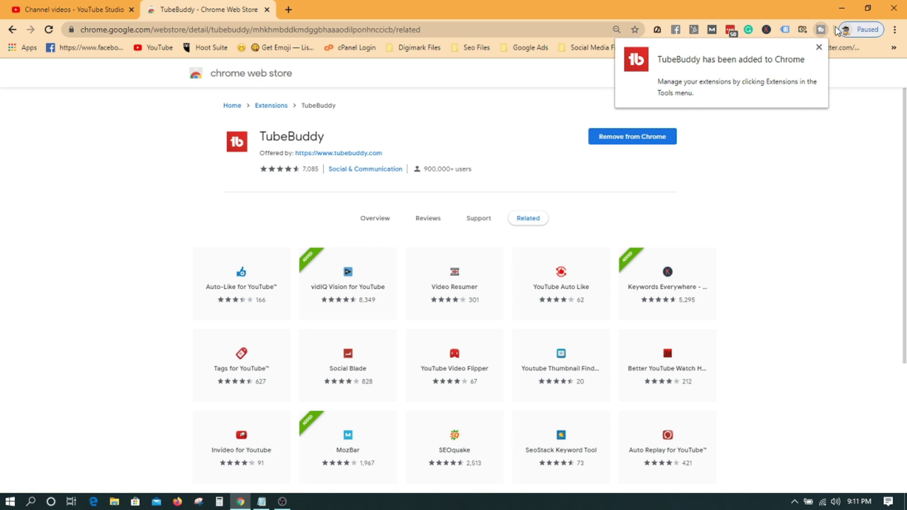
right_click(820, 30)
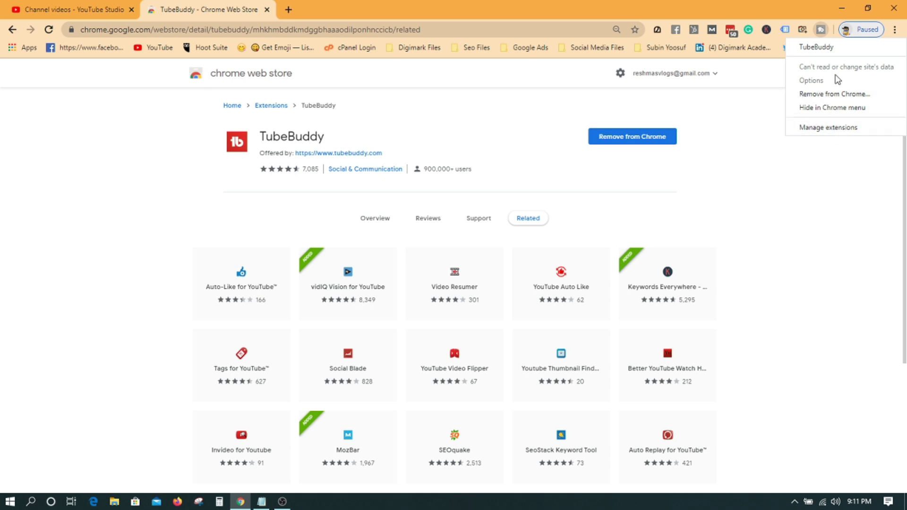
left_click(840, 208)
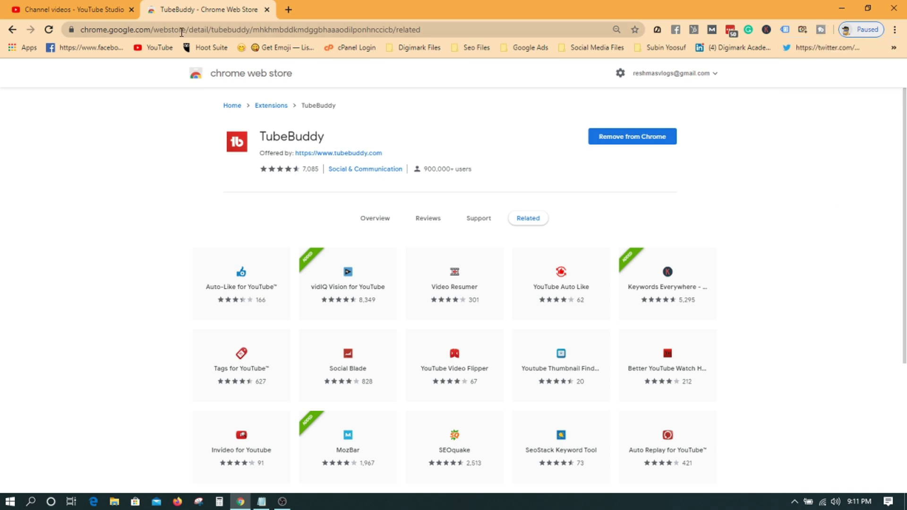
Step: Switch to YouTube Studio, reload the Channel videos page and open the TubeBuddy sign-in prompt
left_click(90, 7)
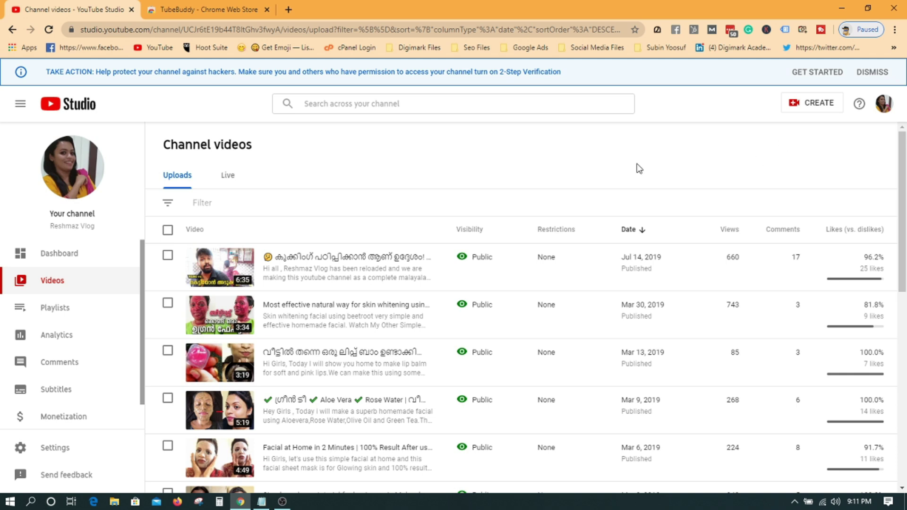
left_click(49, 29)
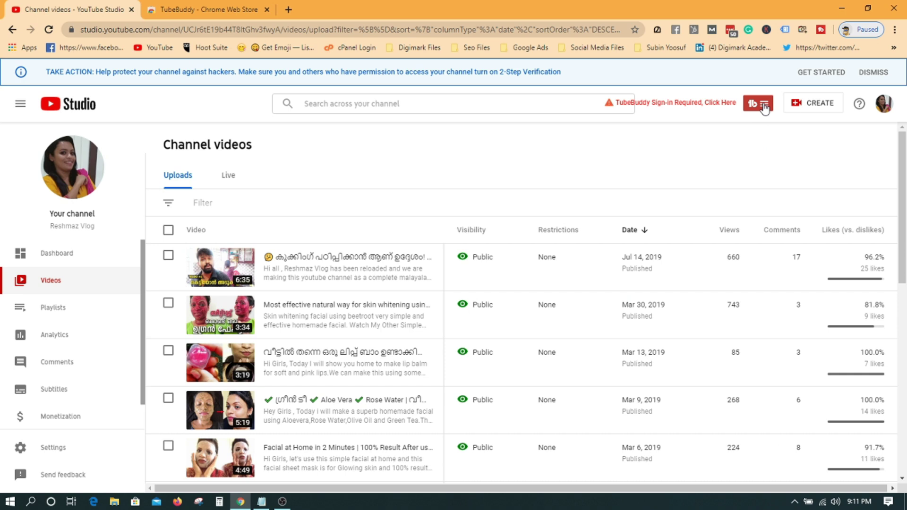
left_click(741, 144)
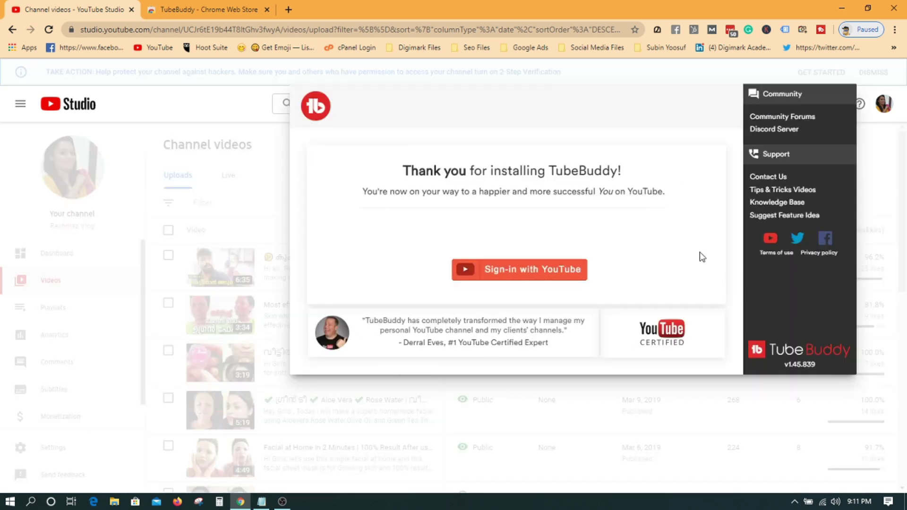
Step: Sign in to TubeBuddy with YouTube using the vlog channel's brand account and grant the requested account access
left_click(529, 278)
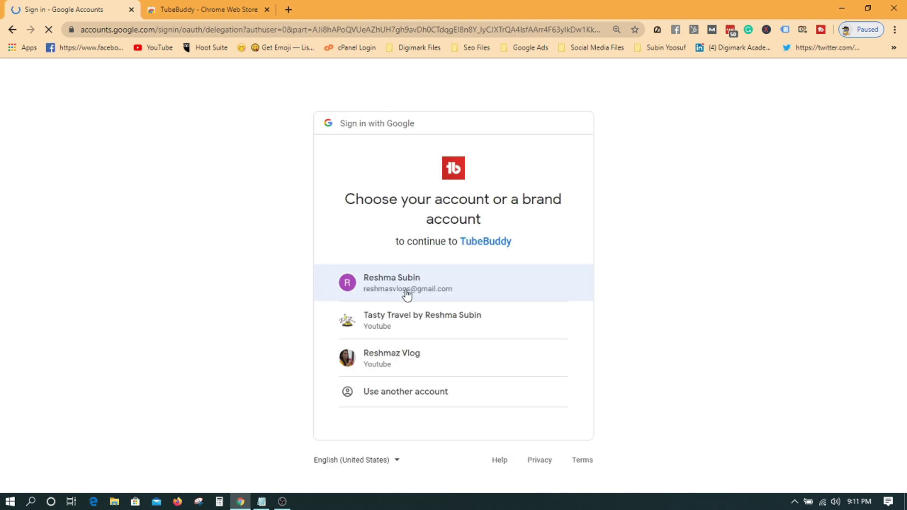
left_click(421, 359)
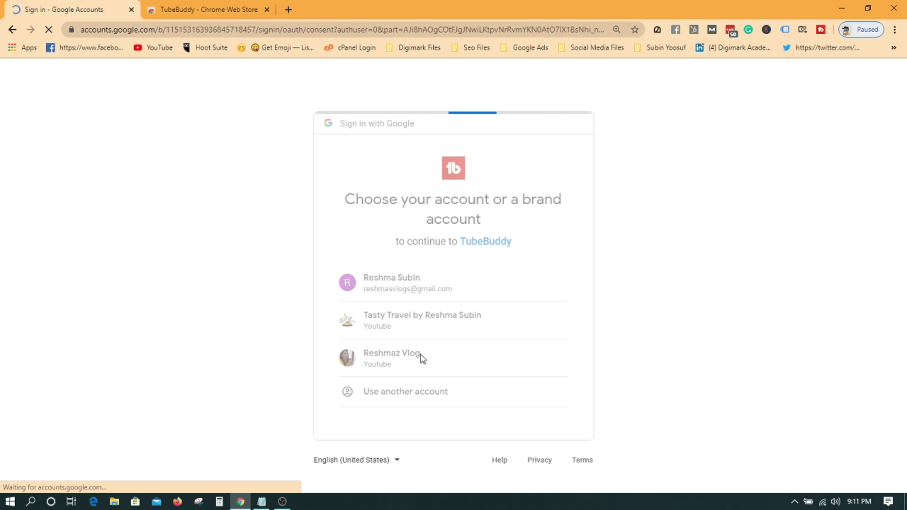
scroll(487, 305, "down", 3)
scroll(484, 308, "up", 3)
scroll(491, 314, "down", 3)
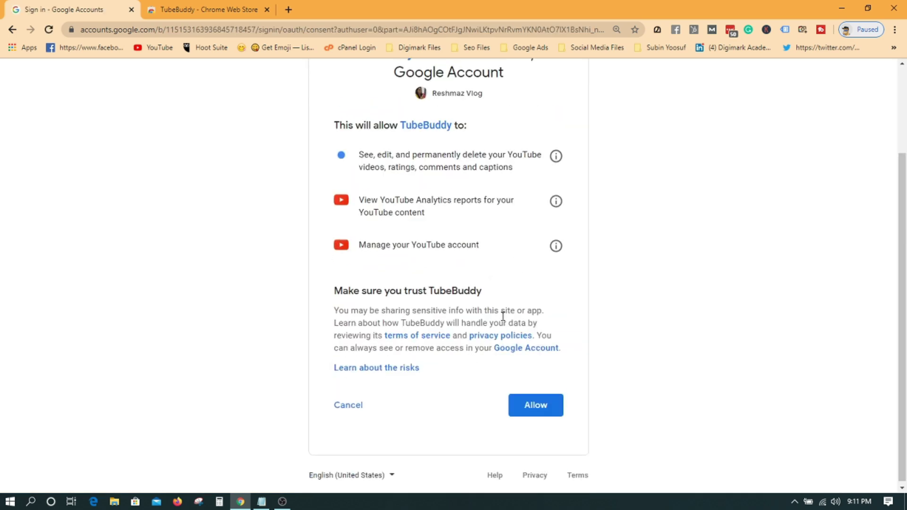
left_click(538, 405)
scroll(335, 300, "up", 1)
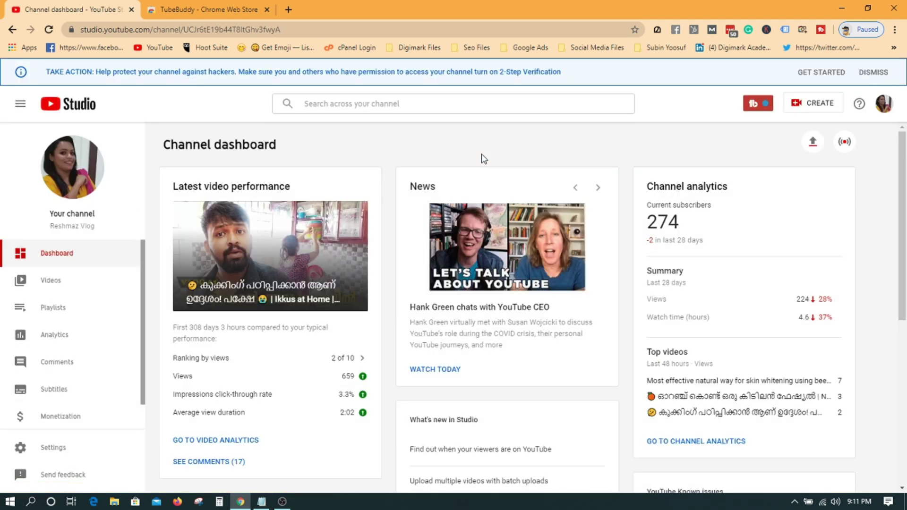
Step: Open the TubeBuddy panel on the channel dashboard and review its Popular Tools & Features list down to Videolytics
left_click(764, 109)
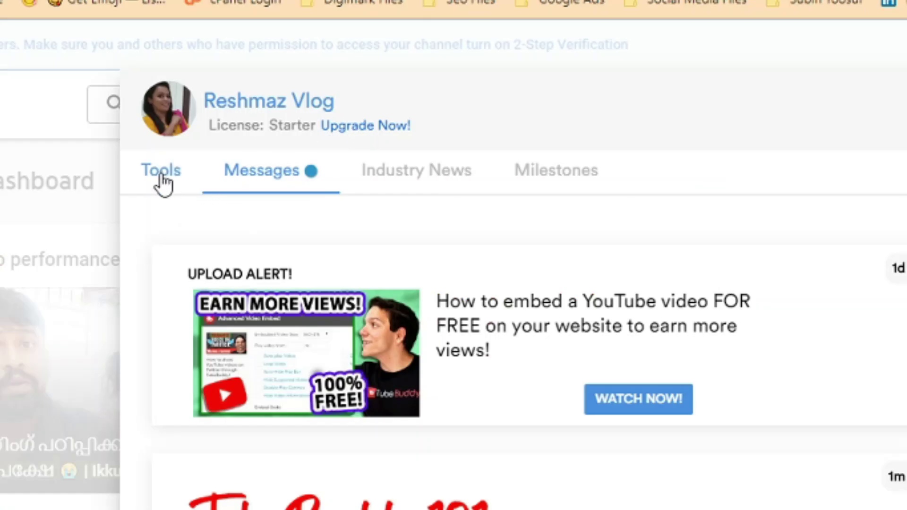
left_click(311, 139)
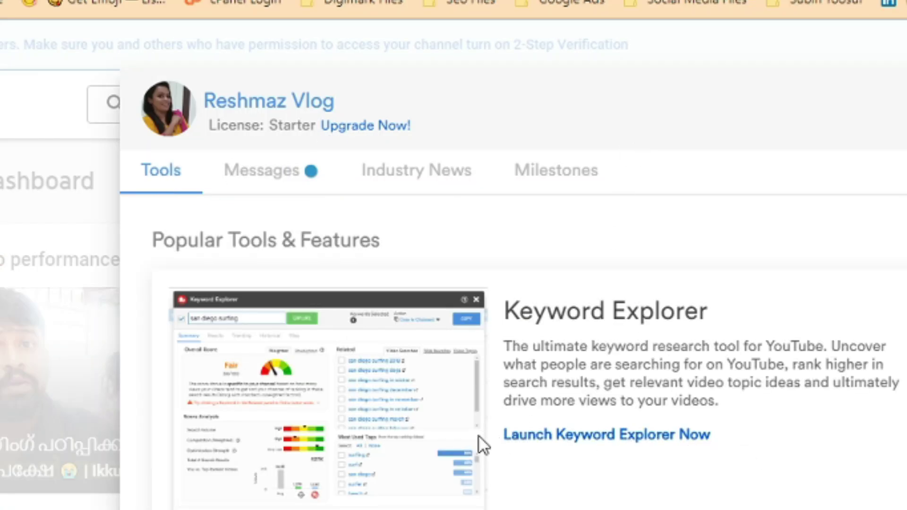
scroll(481, 444, "down", 3)
scroll(559, 431, "down", 5)
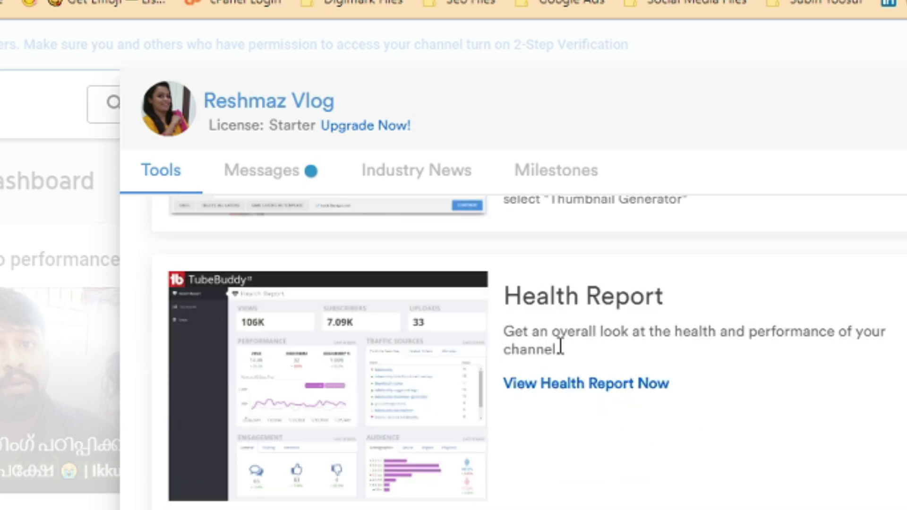
scroll(560, 348, "down", 8)
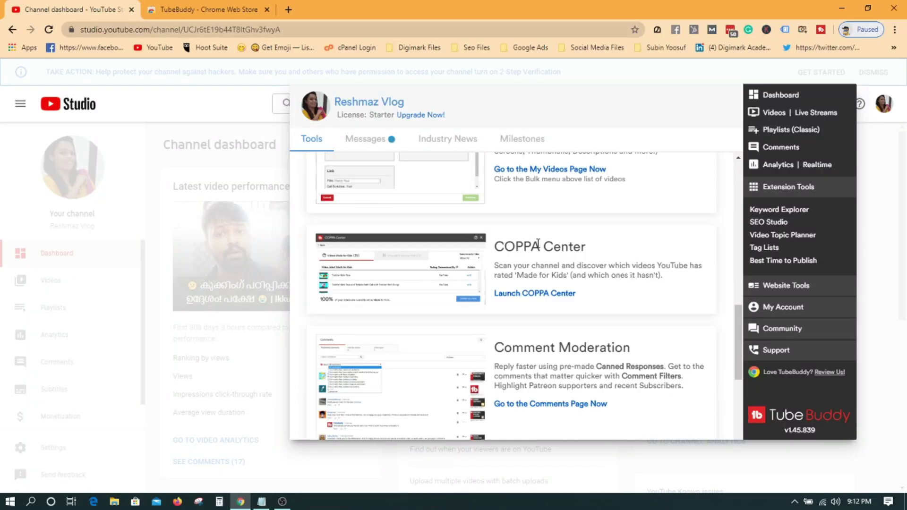
scroll(538, 243, "down", 2)
scroll(539, 252, "down", 6)
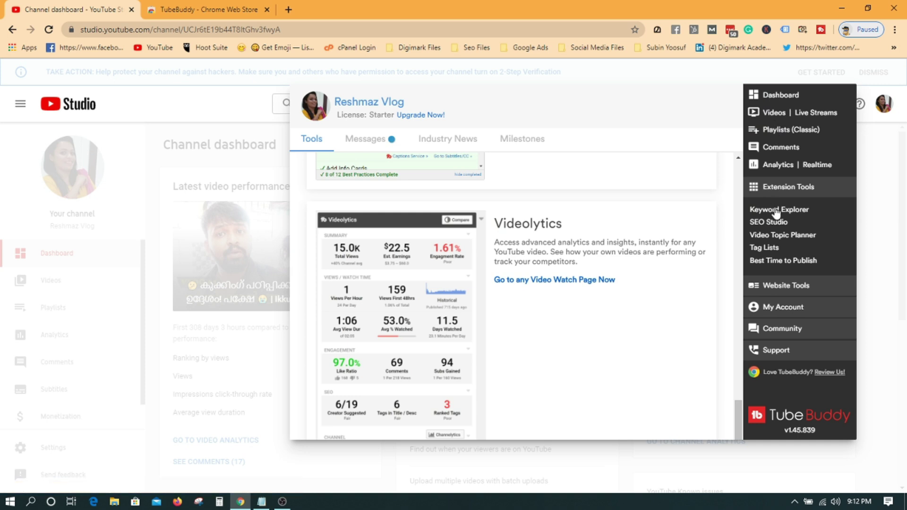
Step: Open the channel's Canned Responses page from the TubeBuddy Dashboard and start adding a canned response
left_click(796, 308)
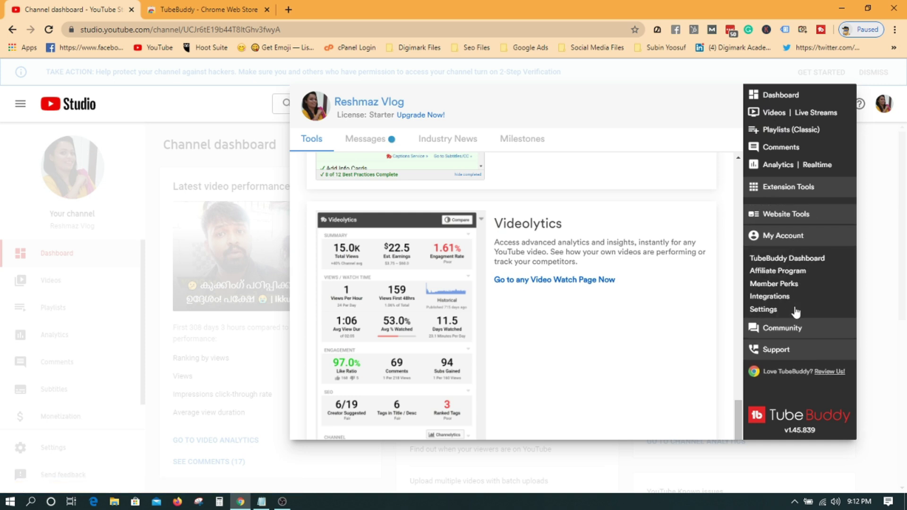
left_click(797, 255)
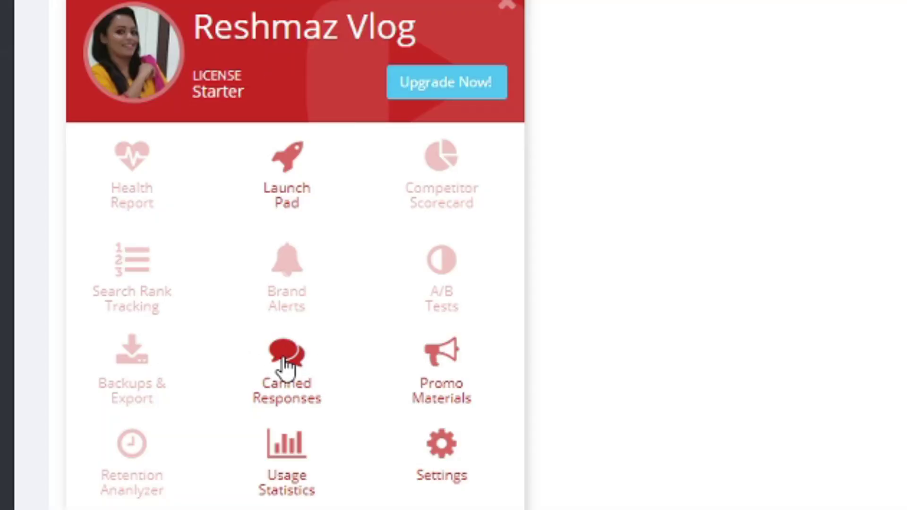
left_click(284, 357)
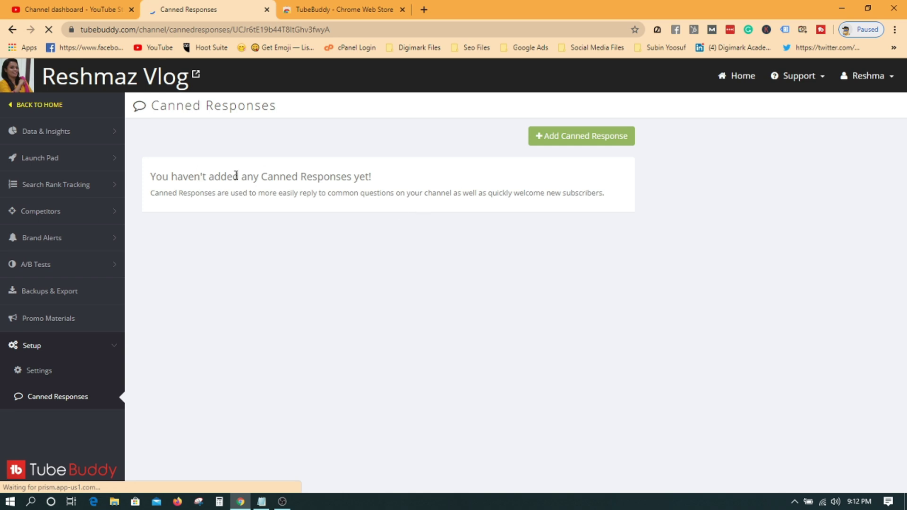
left_click(550, 132)
Step: Name the new canned response "Thanks For the Comment"
left_click(330, 314)
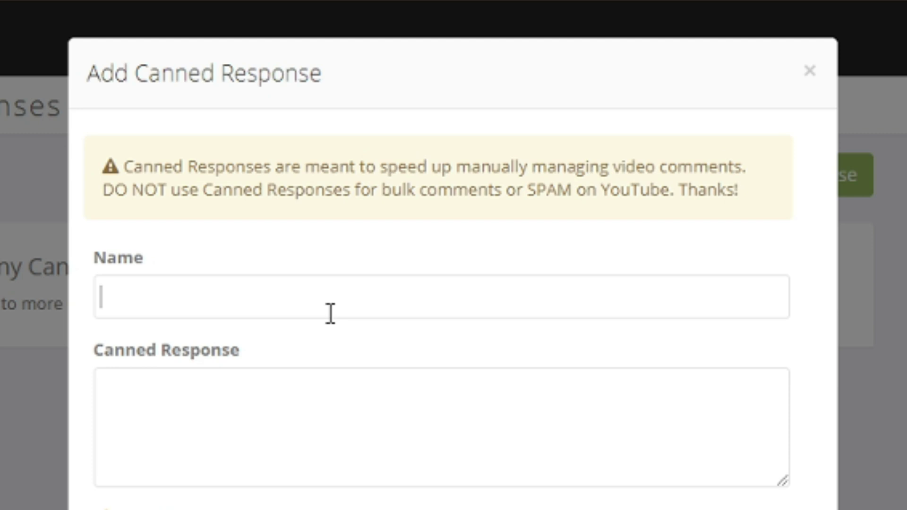
type("Thanks ")
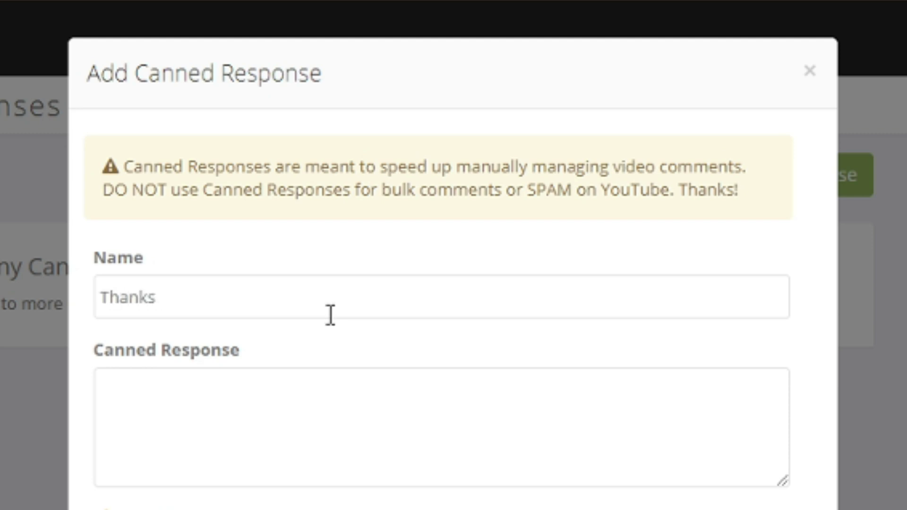
type("For ")
type("the Come")
type("nt")
key("BackSpace")
key("BackSpace")
type("ment")
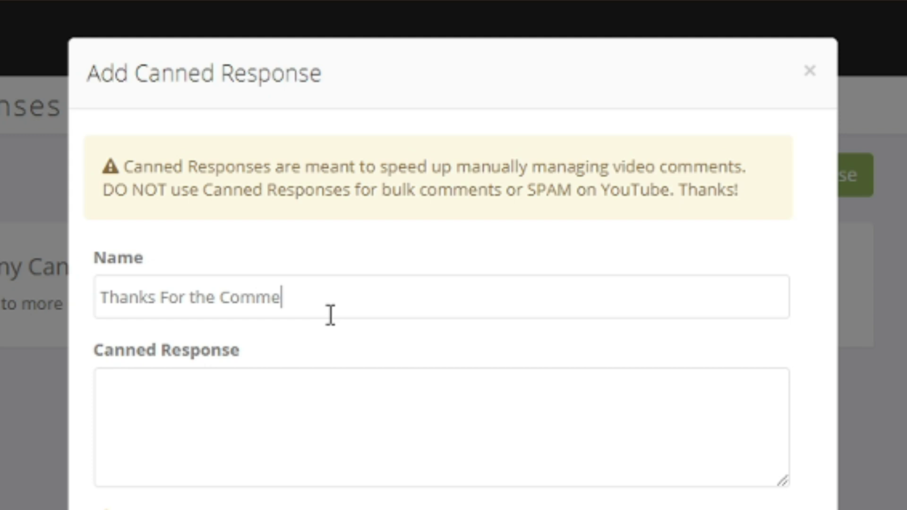
Step: Write "Hi {N} Follow me on Instagram for More Videos" as the canned response text and save it
left_click(245, 381)
type("Hoi")
key("BackSpace")
key("BackSpace")
type("i ")
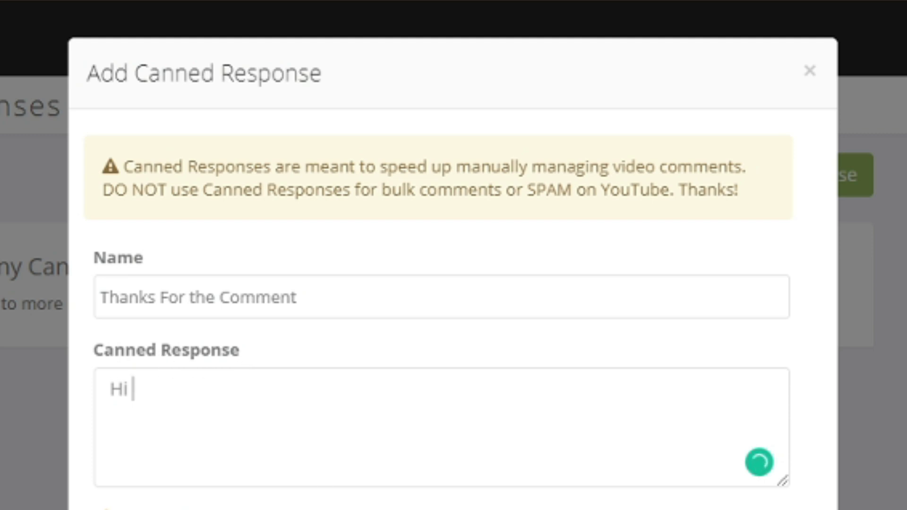
type("{N}")
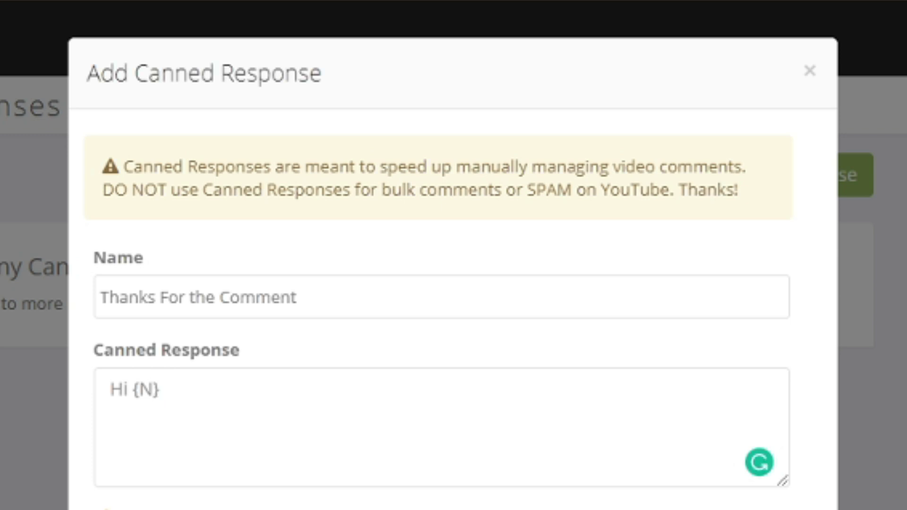
type("Followm")
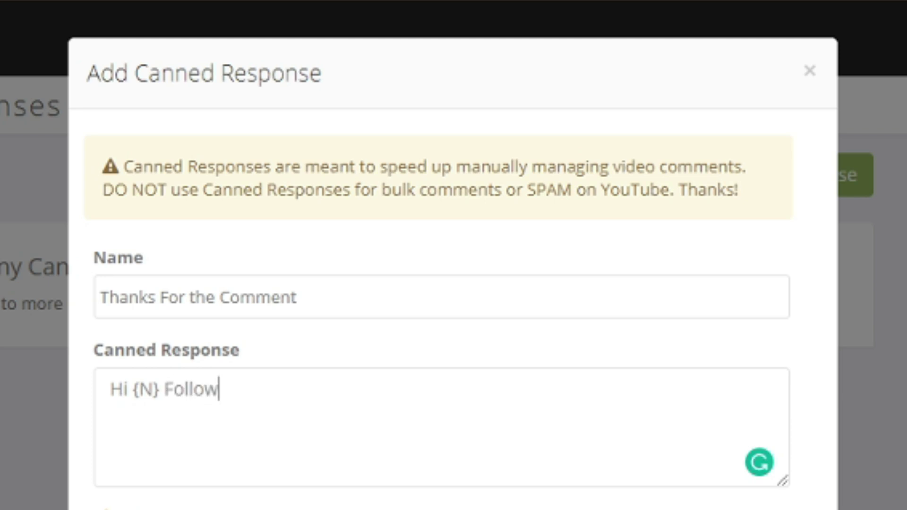
key("BackSpace")
type("me on ")
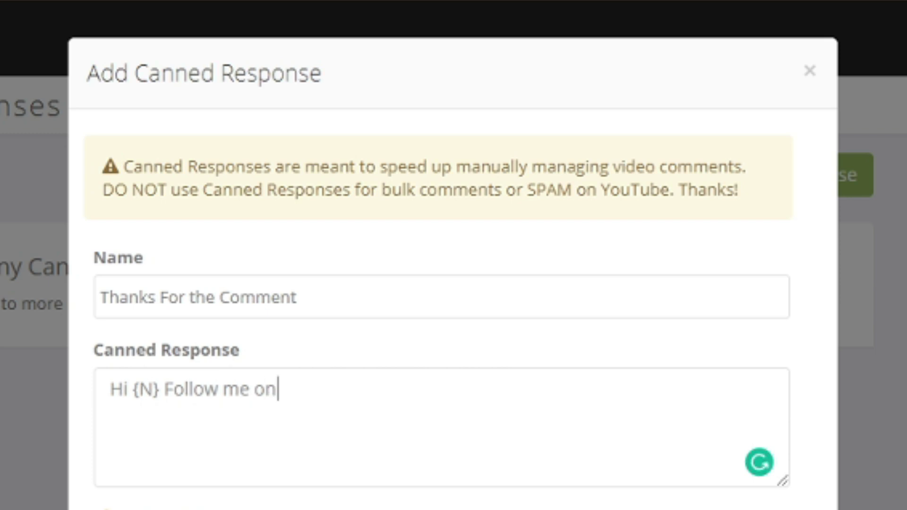
type("Instagram for More Videos")
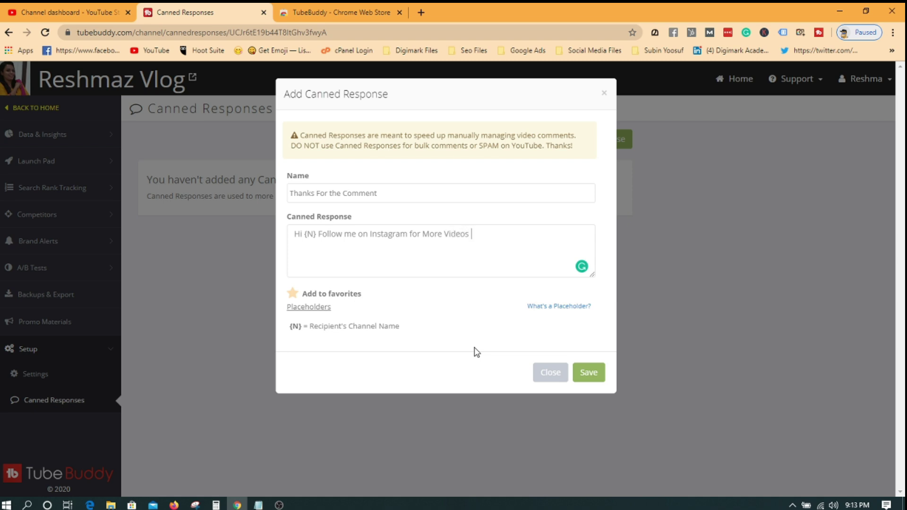
left_click(603, 376)
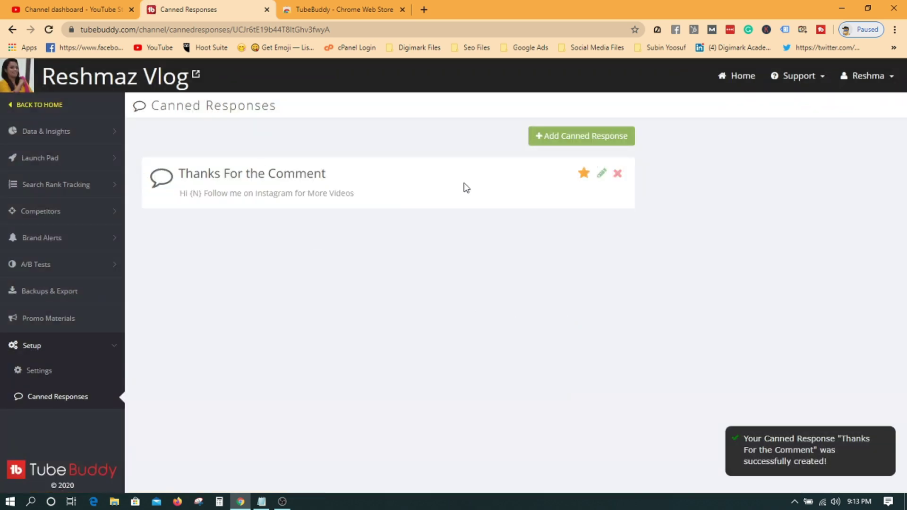
Step: Open the channel's comments in YouTube Studio and examine the comment filters TubeBuddy offers
left_click(551, 136)
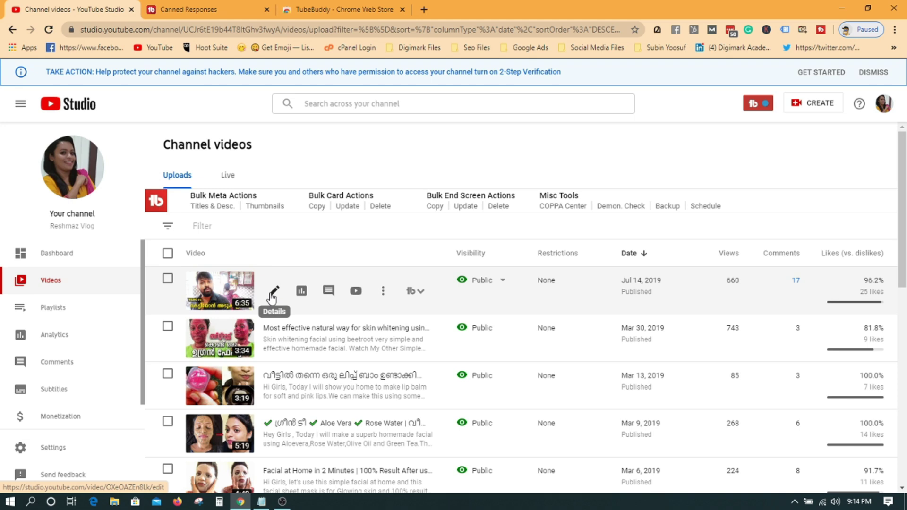
left_click(46, 366)
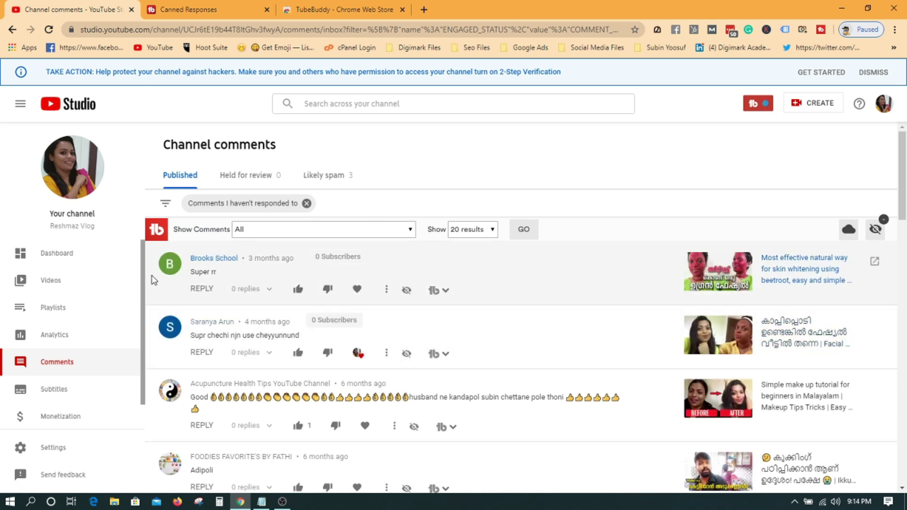
left_click(410, 230)
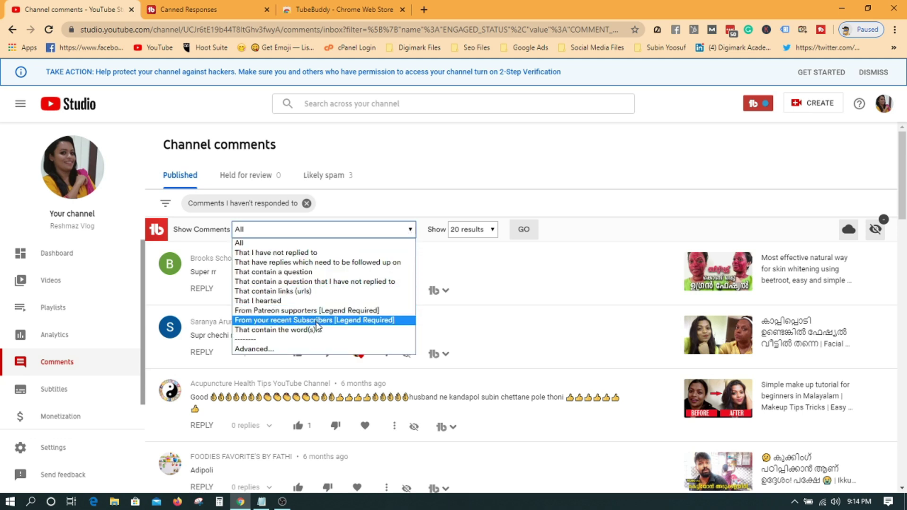
left_click(417, 196)
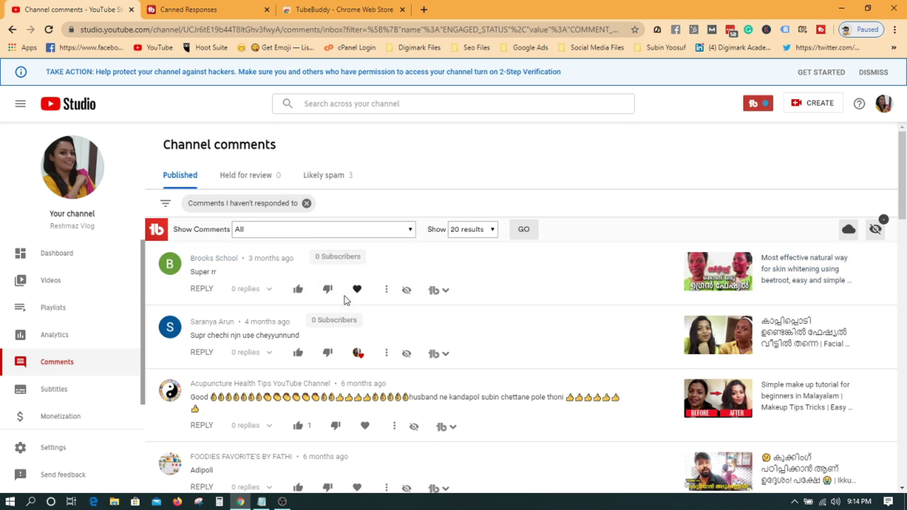
Step: Heart and like the "Super rr" comment and reply to it with the "Thanks For the Comment" canned response
left_click(358, 289)
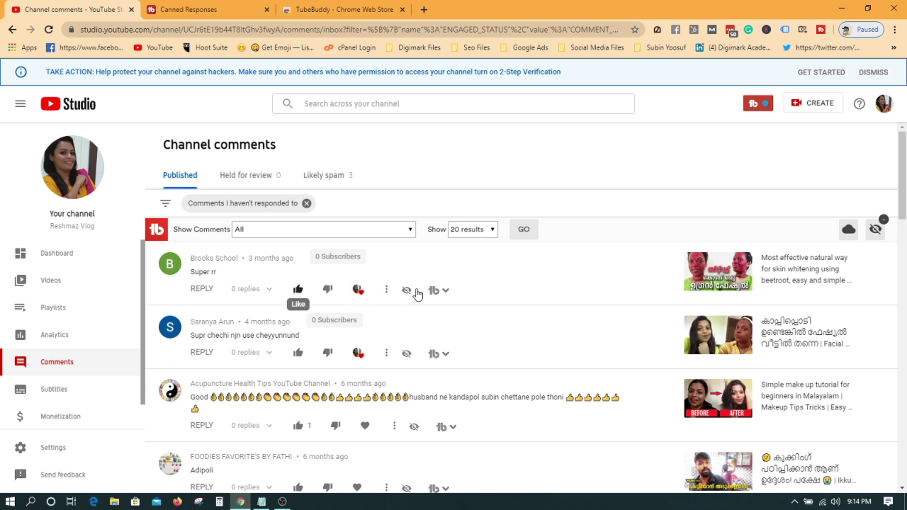
left_click(452, 293)
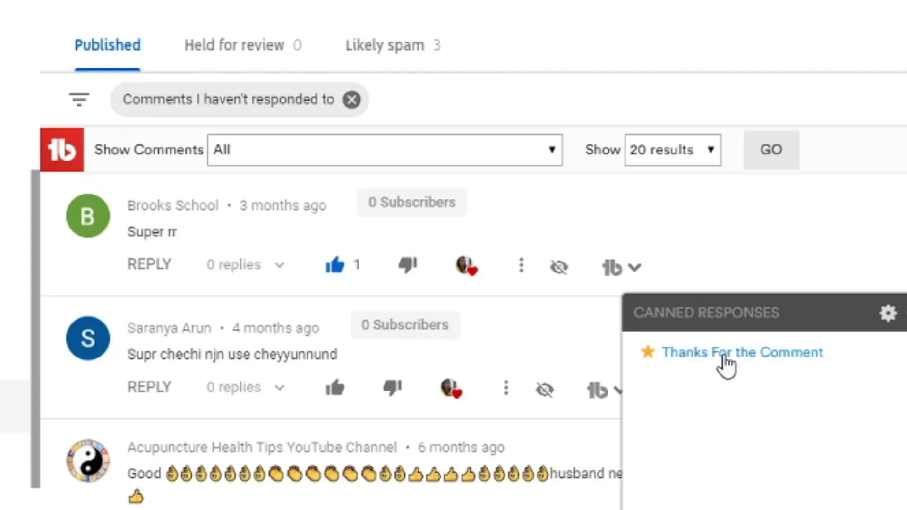
left_click(494, 339)
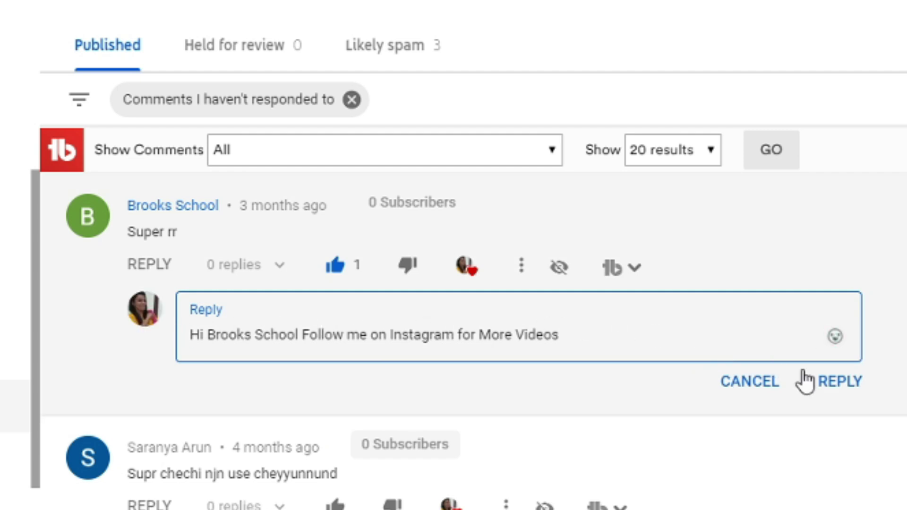
left_click(847, 385)
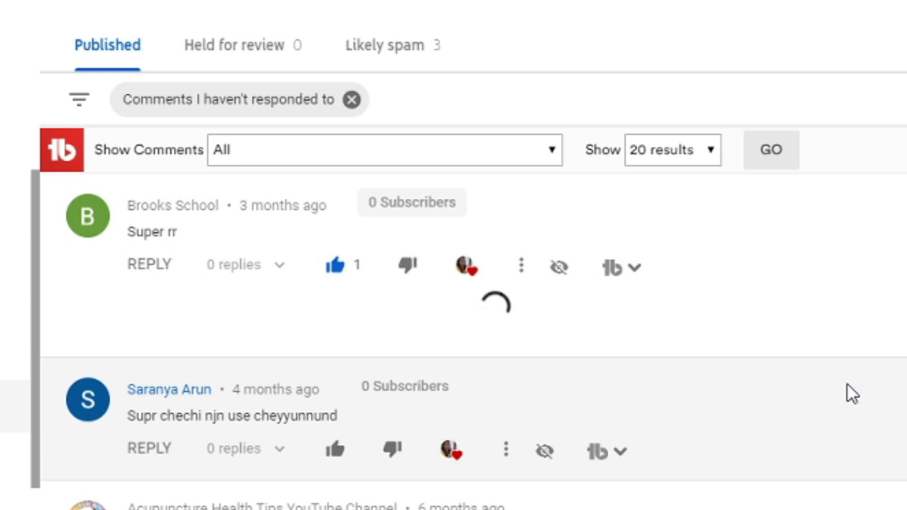
Step: Like the "Supr chechi njn use cheyyunnund" comment and post the "Thanks For the Comment" canned response as its reply
scroll(846, 384, "down", 5)
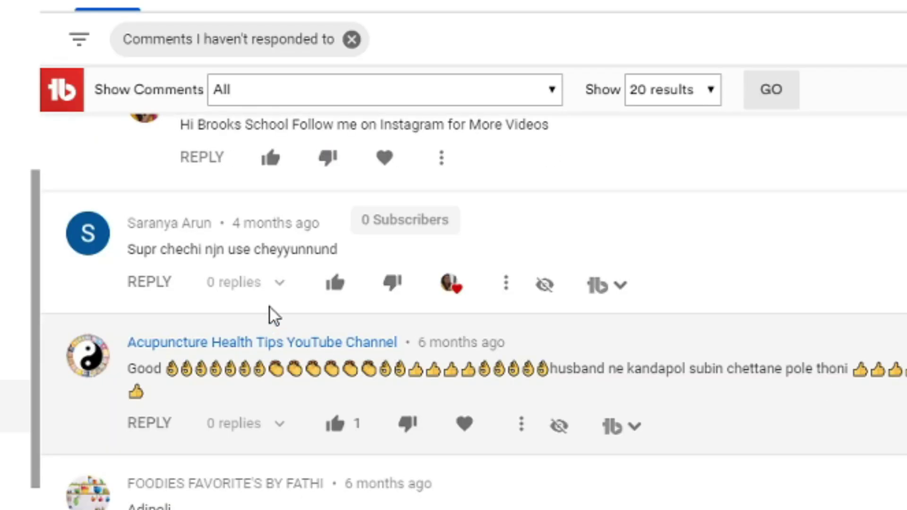
left_click(336, 285)
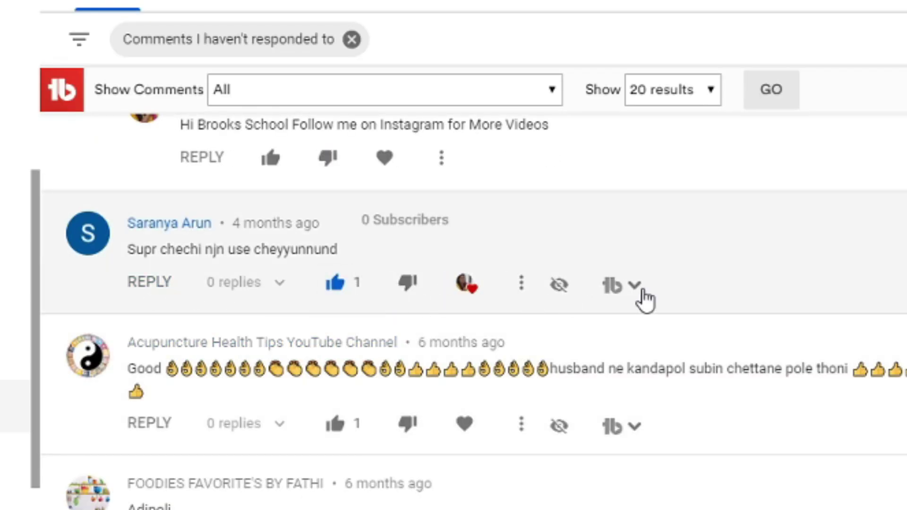
left_click(635, 286)
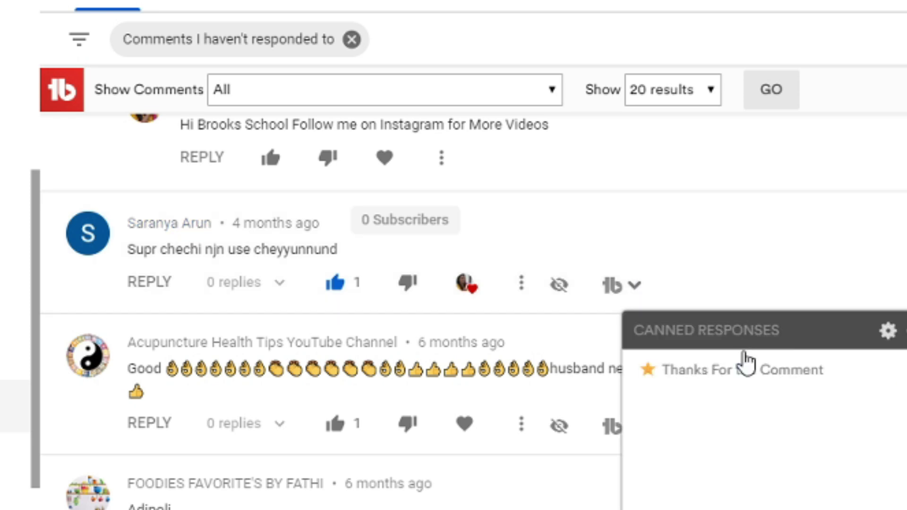
left_click(746, 367)
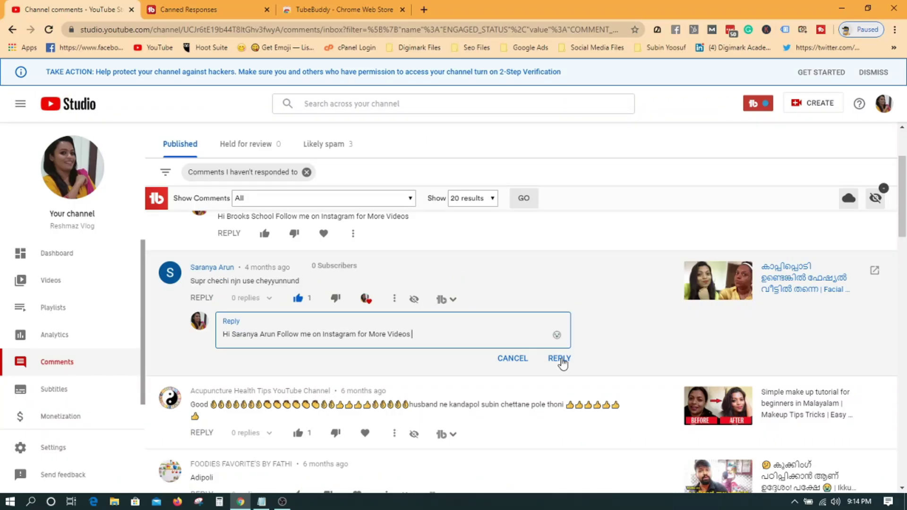
left_click(561, 359)
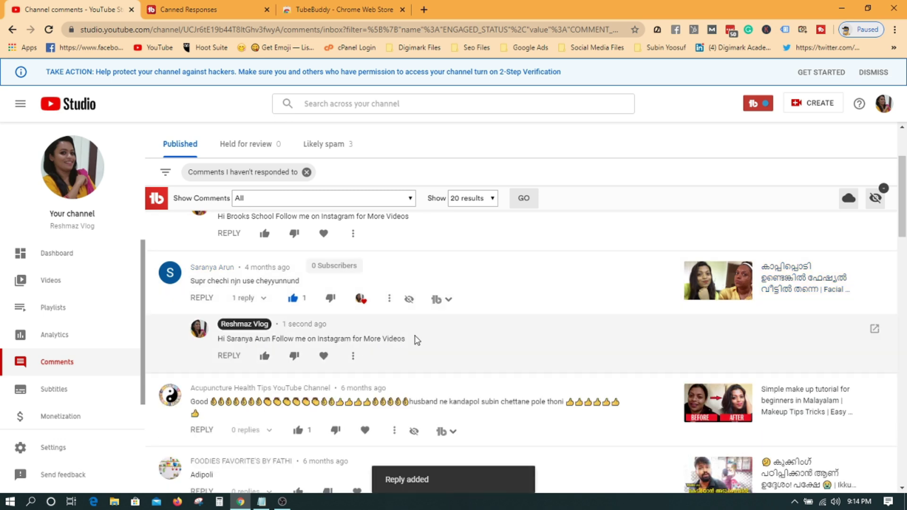
Step: Open the details of the beetroot skin whitening facial video from the channel's video list
scroll(415, 338, "down", 2)
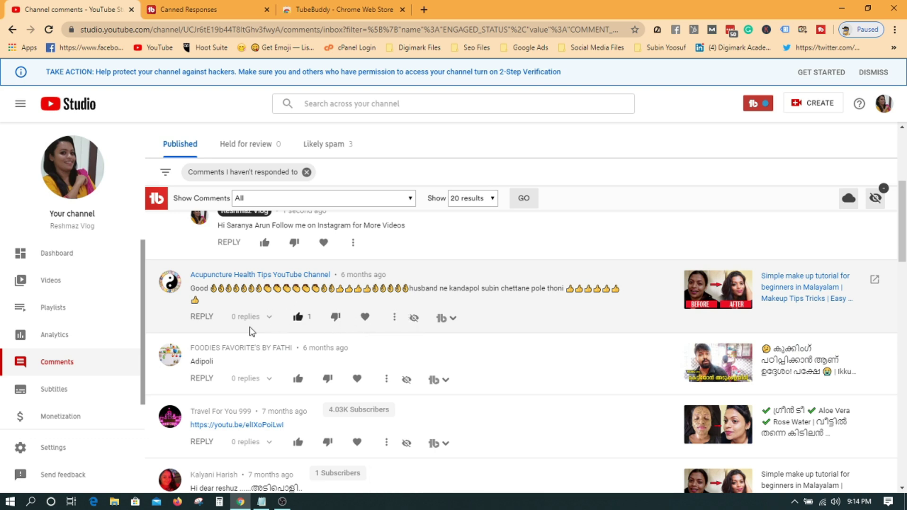
scroll(250, 331, "up", 2)
left_click(50, 285)
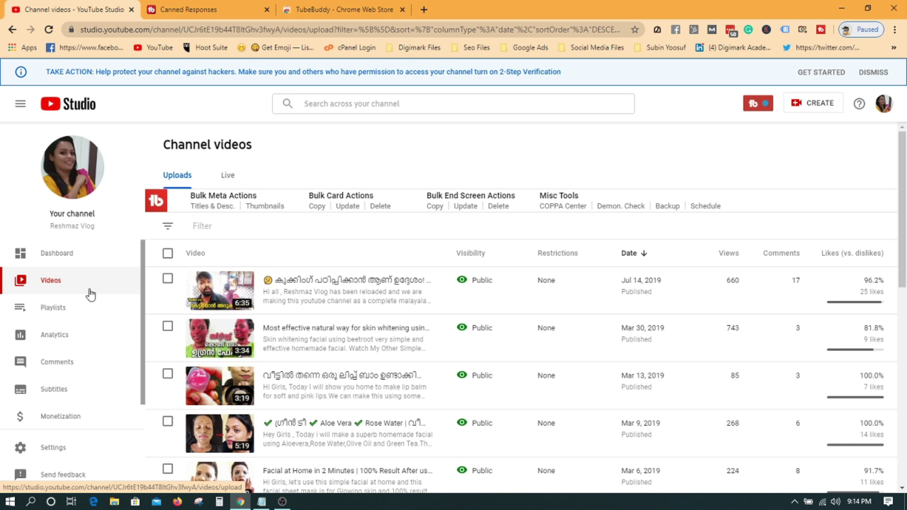
scroll(425, 348, "down", 5)
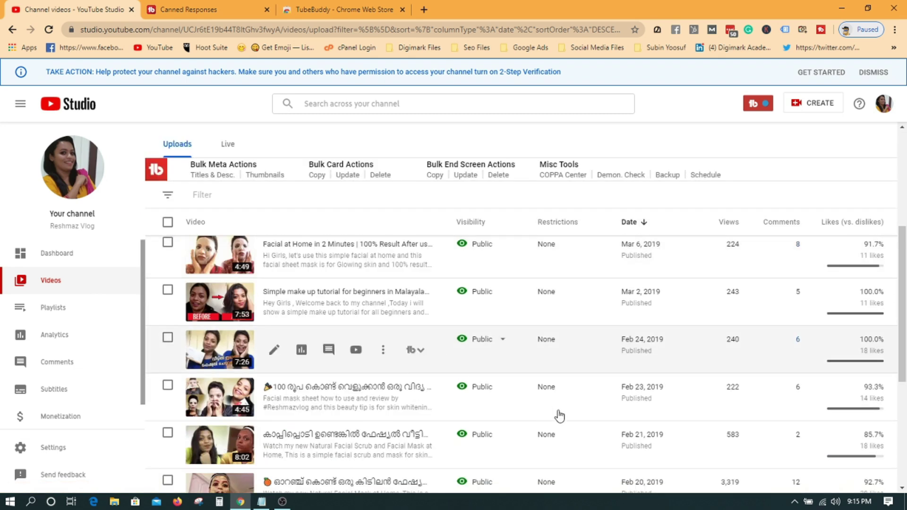
scroll(529, 415, "up", 5)
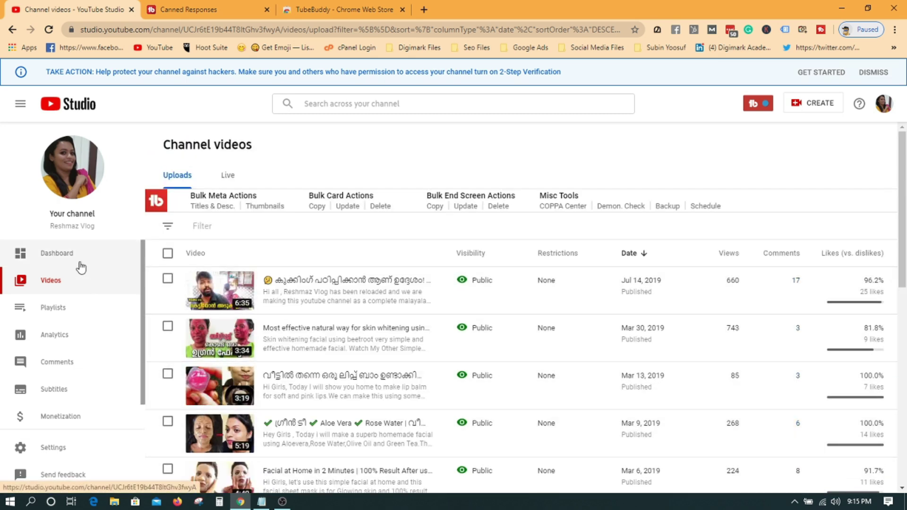
left_click(61, 257)
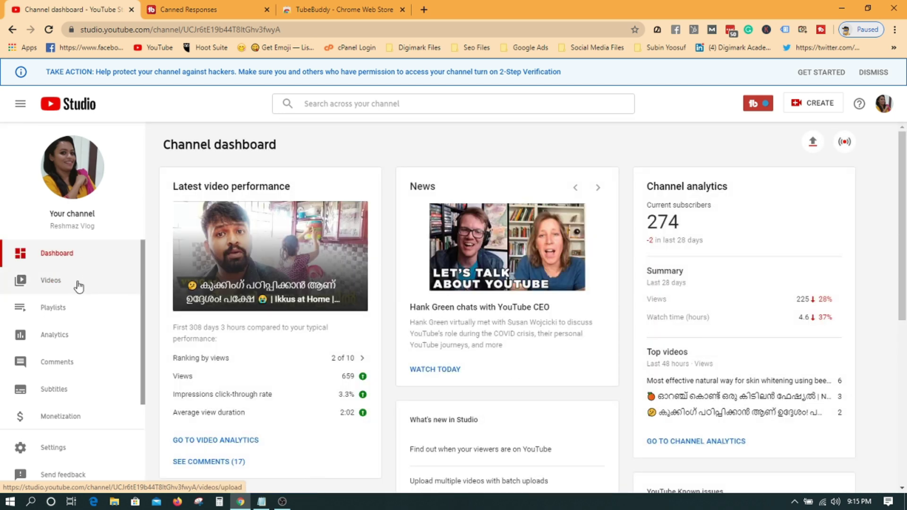
left_click(78, 286)
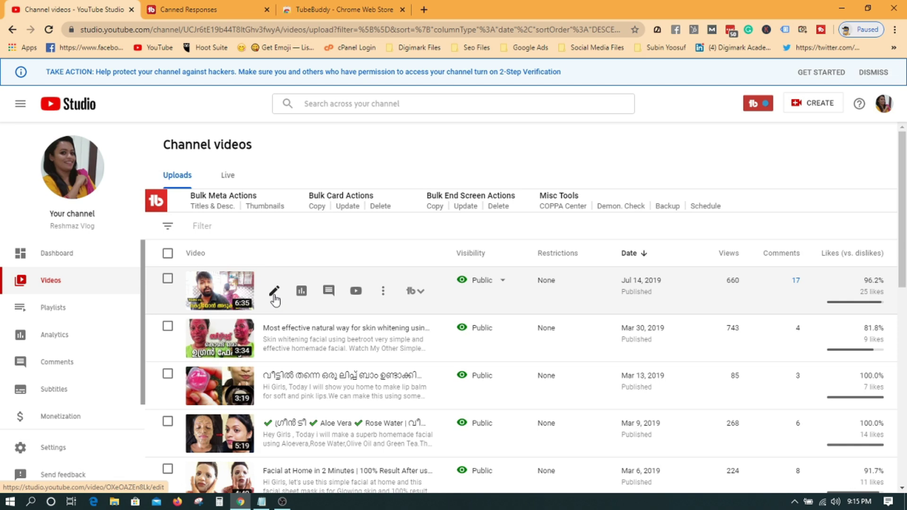
left_click(274, 340)
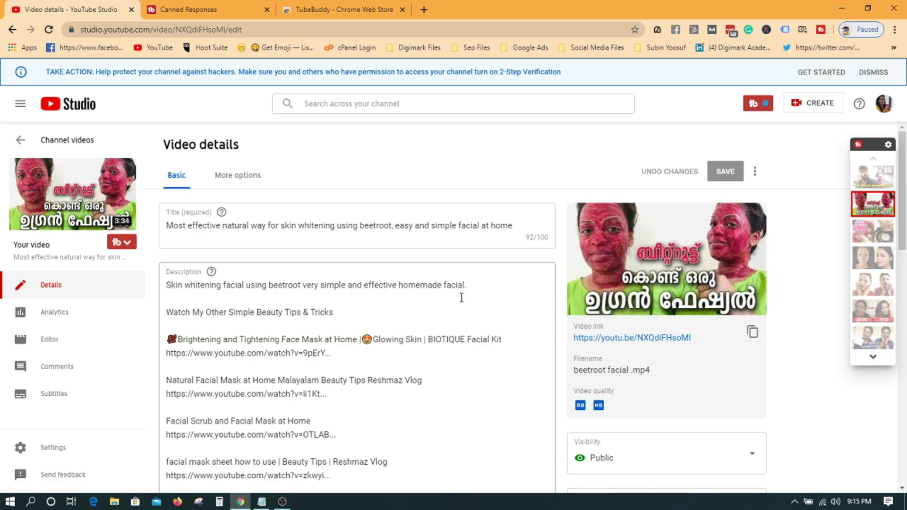
Step: Examine the TubeBuddy additions in the video details, including the thumbnail creation option and the Best Practices check
scroll(462, 298, "down", 15)
scroll(426, 350, "up", 3)
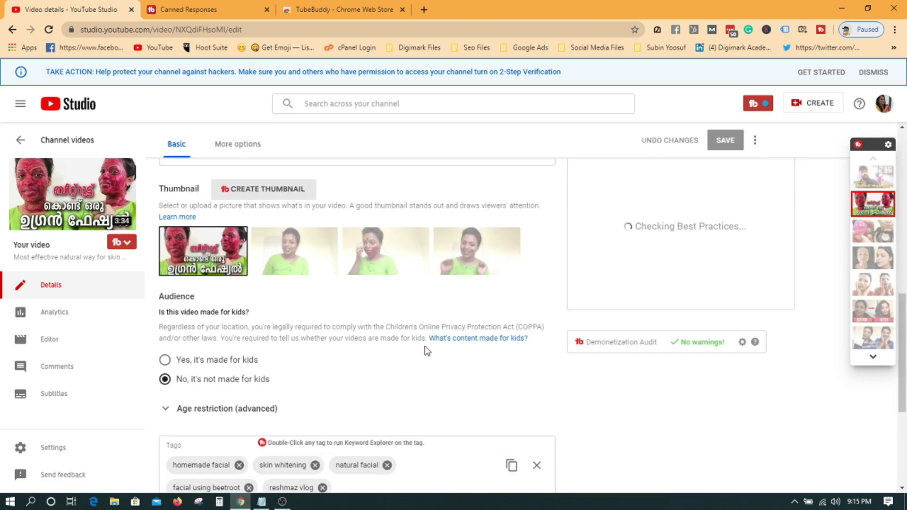
scroll(289, 298, "up", 1)
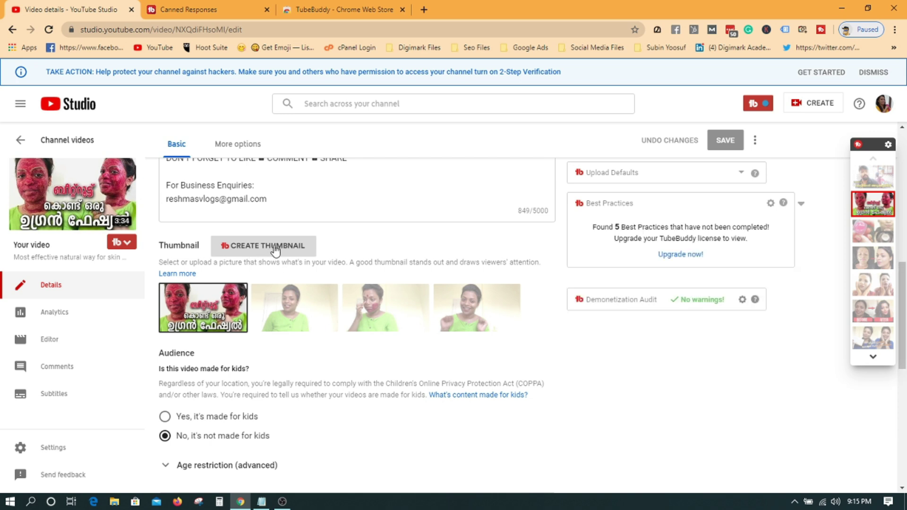
left_click_drag(589, 228, 790, 228)
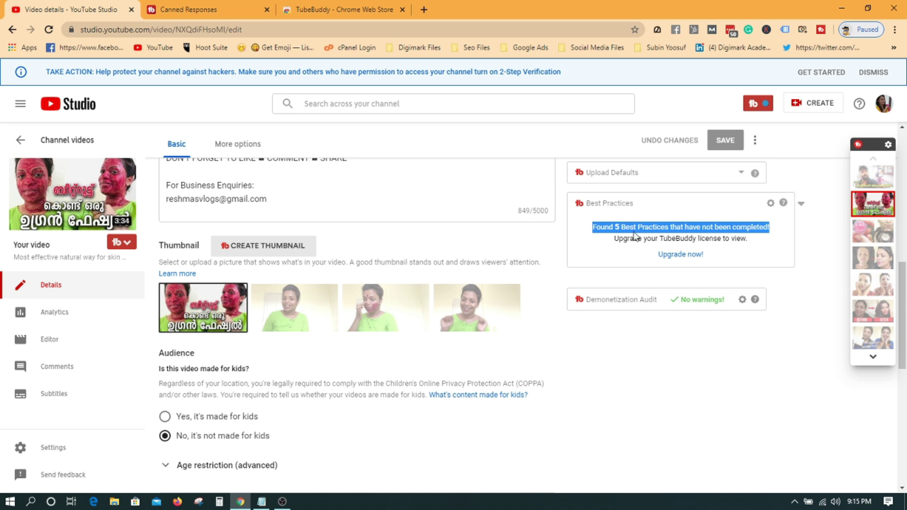
left_click_drag(616, 241, 769, 257)
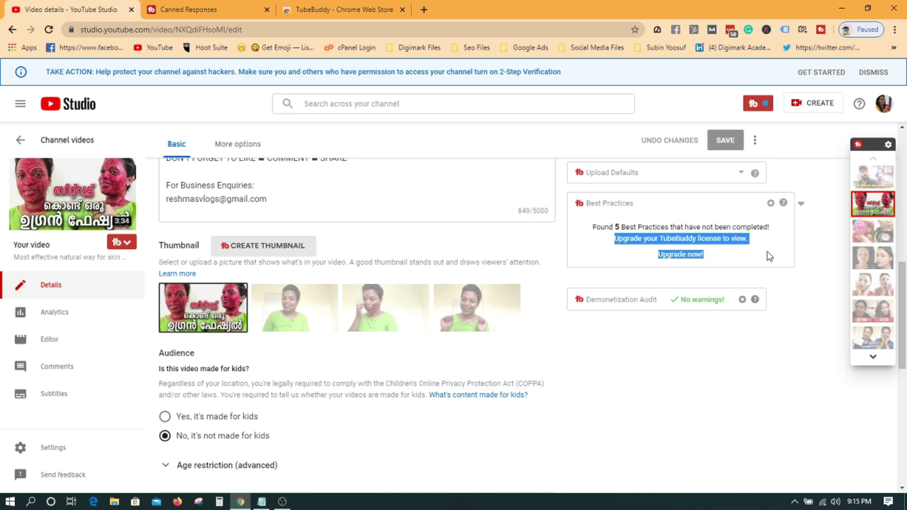
left_click(687, 427)
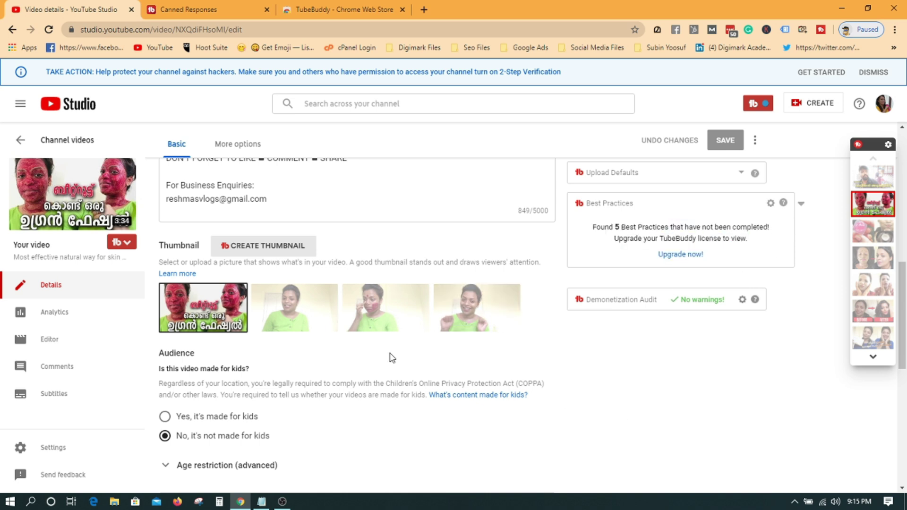
Step: Start a new thumbnail in TubeBuddy's Thumbnail Generator with a still frame from the video as its background
left_click(281, 246)
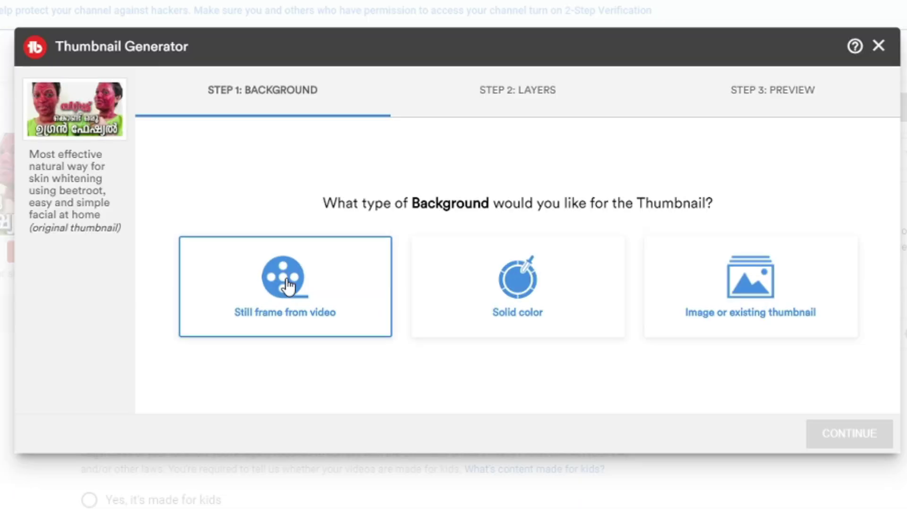
left_click(788, 296)
scroll(803, 331, "down", 5)
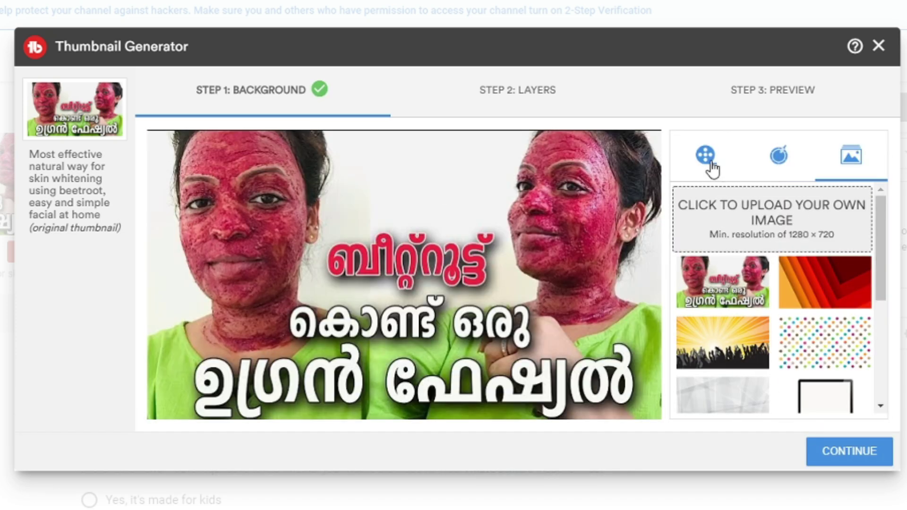
left_click(707, 160)
left_click(185, 415)
left_click(629, 279)
left_click(849, 451)
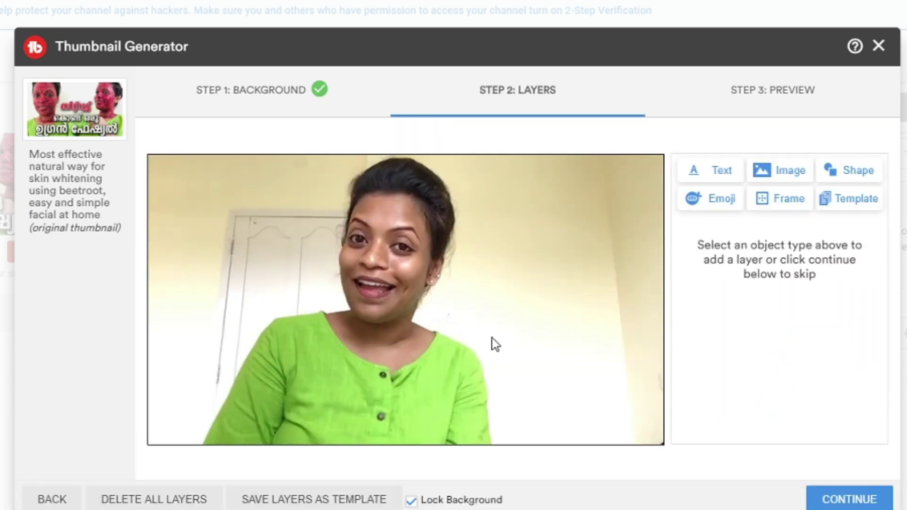
Step: Add the channel's profile picture, enlarged, to the thumbnail's upper right and a grinning face emoji to its upper left
left_click(796, 180)
left_click(833, 281)
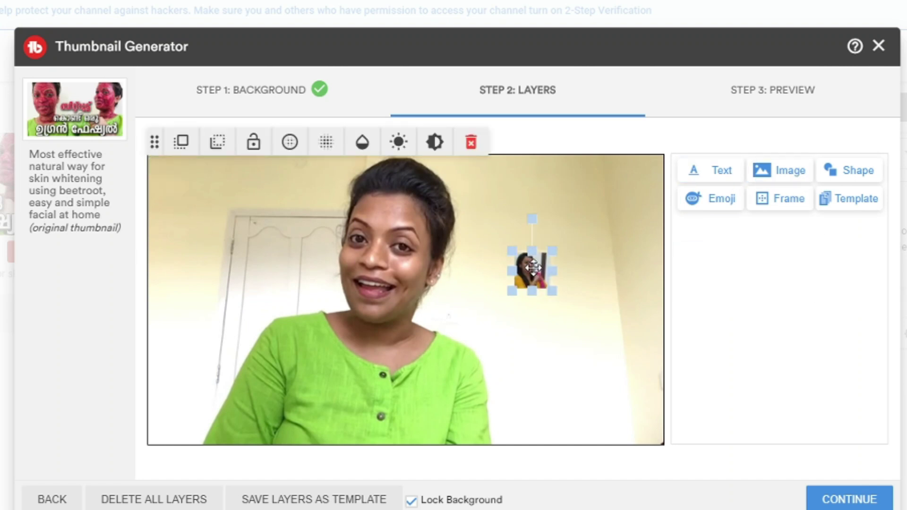
left_click(719, 199)
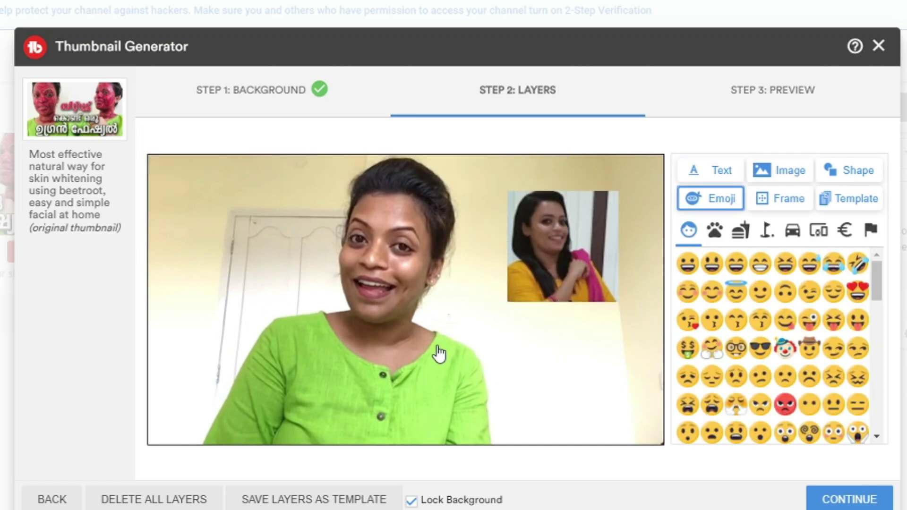
left_click(687, 263)
Step: Add the text "Just Tutorial" to the thumbnail and place it across the lower part of the image
left_click(711, 170)
type("Just Tutorial")
left_click(697, 362)
left_click_drag(409, 274, 408, 385)
Step: Format the "Just Tutorial" text in red with a white outline, and look through the available fonts
left_click(780, 367)
left_click(742, 365)
left_click(742, 365)
left_click(792, 332)
left_click(795, 331)
left_click(867, 331)
left_click(844, 330)
left_click(869, 331)
left_click(747, 328)
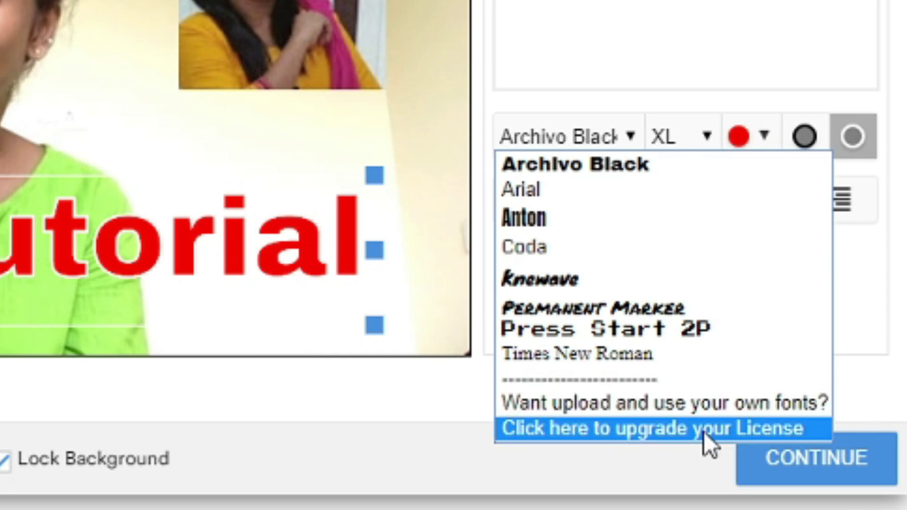
left_click(852, 308)
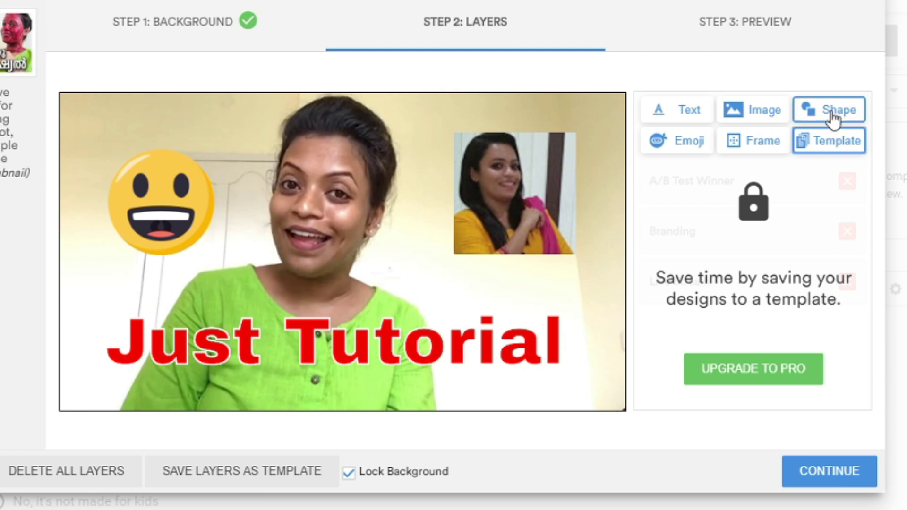
Step: Add a red arrow shape to the thumbnail and rotate it to point up toward the inset profile picture
left_click(833, 118)
left_click(668, 249)
left_click_drag(142, 184, 426, 304)
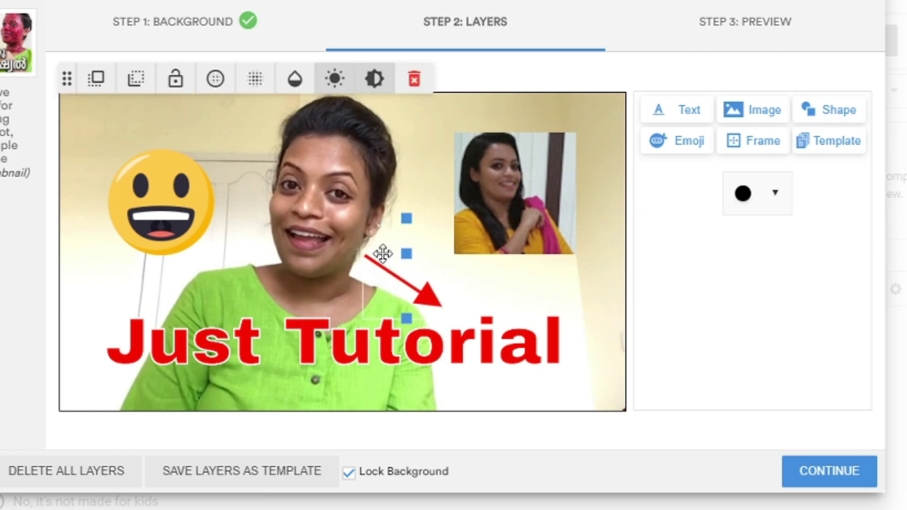
left_click_drag(406, 218, 371, 261)
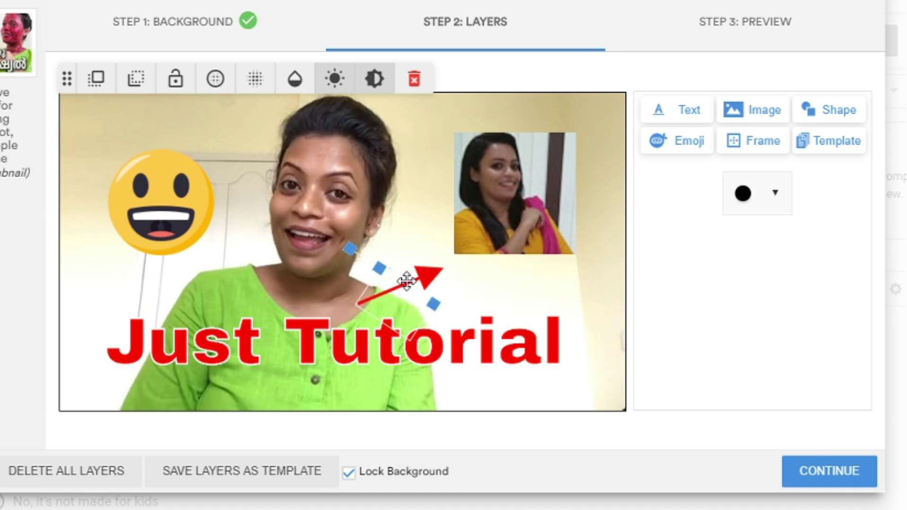
left_click(627, 312)
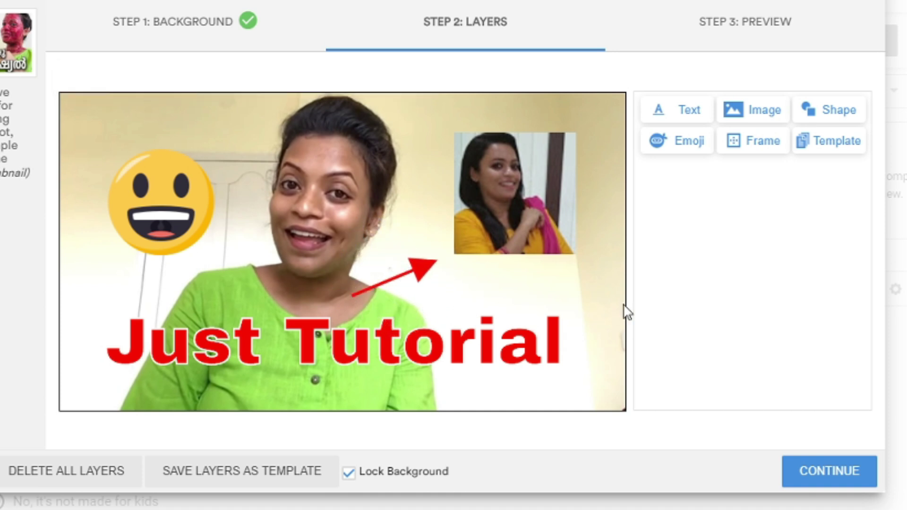
Step: Preview the finished thumbnail in the YouTube search results and compare it with competing videos' thumbnails
left_click(832, 480)
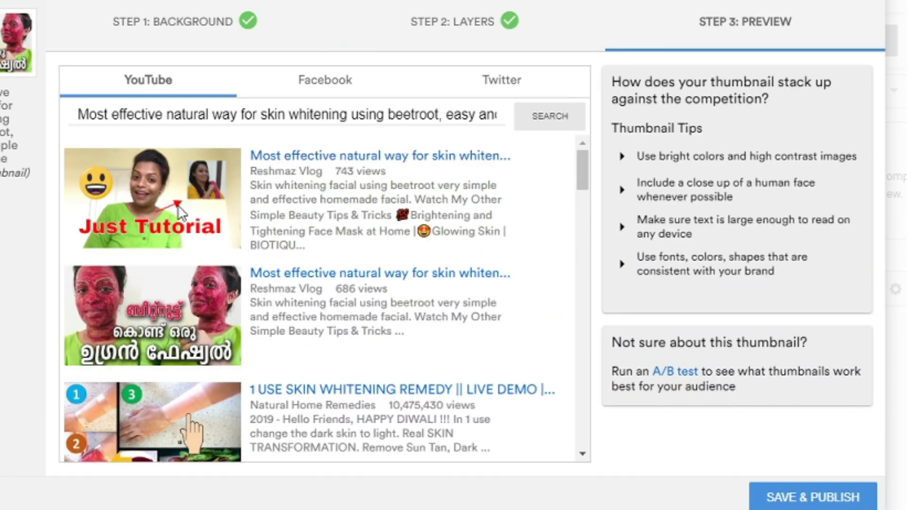
scroll(161, 279, "down", 10)
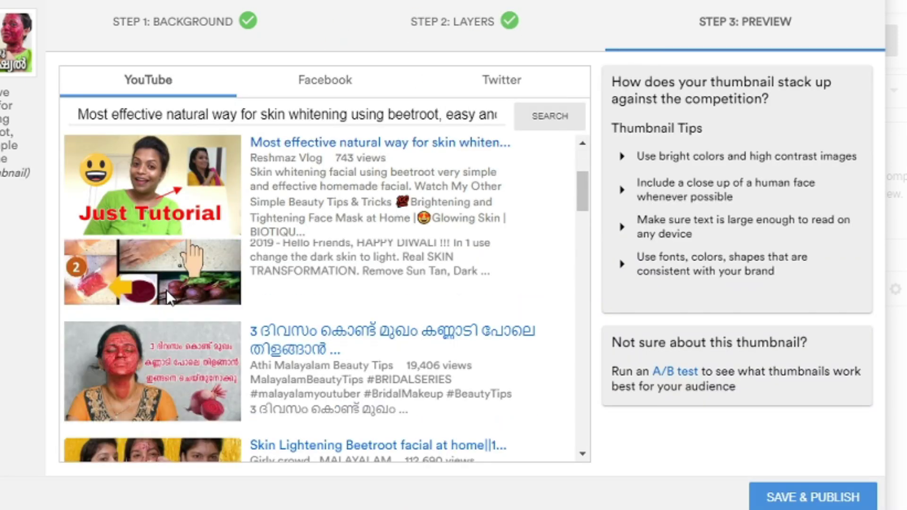
scroll(136, 375, "down", 10)
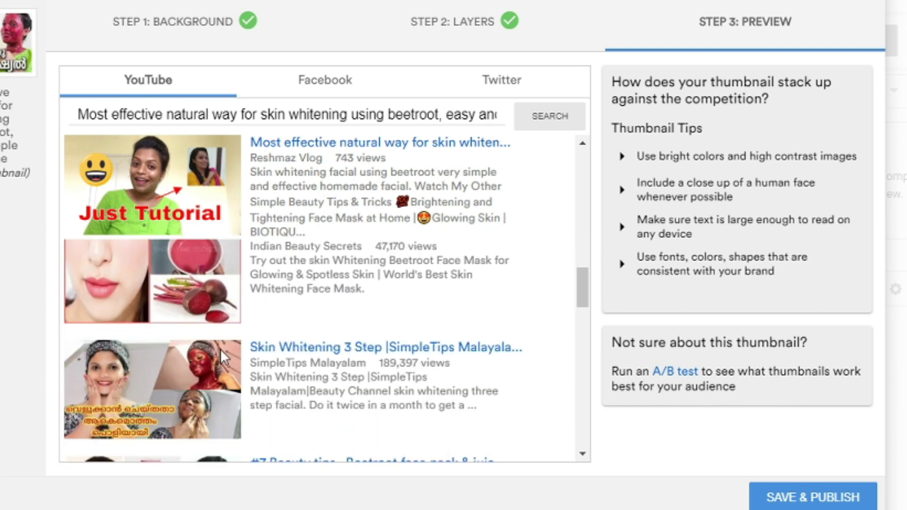
scroll(167, 331, "up", 20)
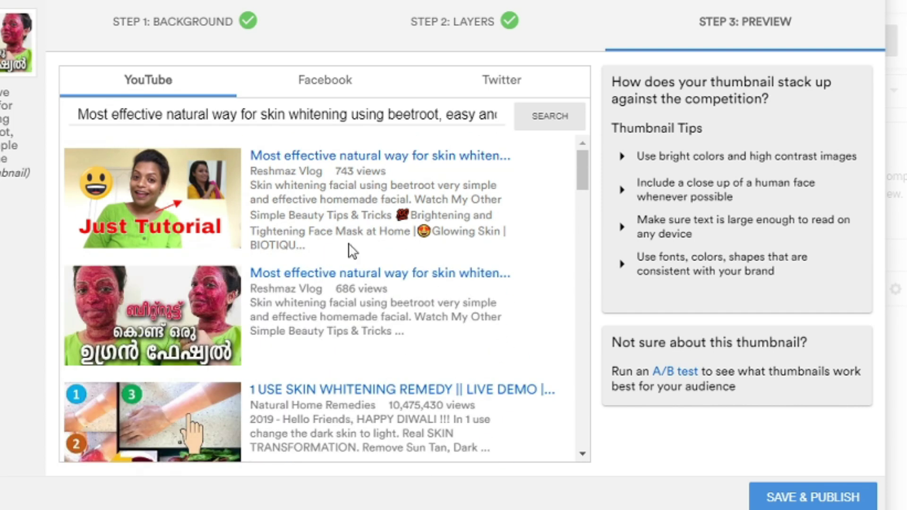
Step: Preview the thumbnail as Facebook and Twitter posts, return to the YouTube preview, and open the A/B test option
left_click(329, 80)
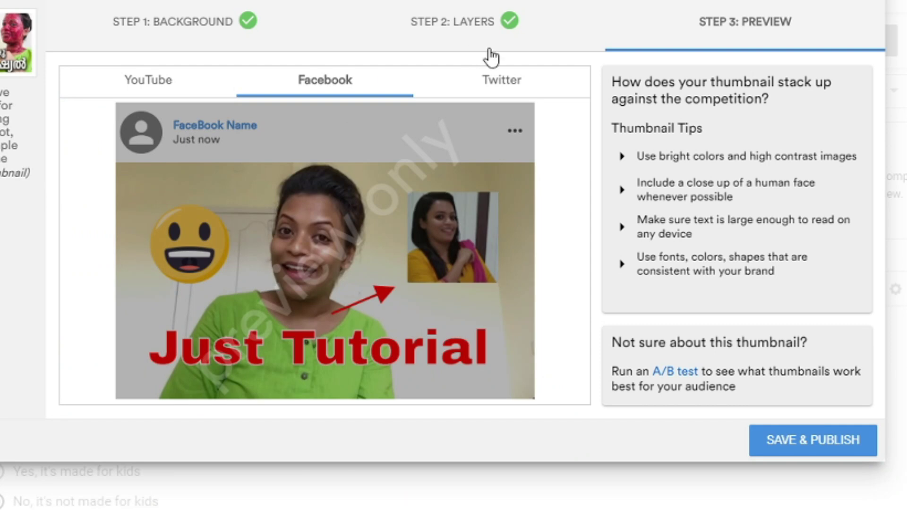
left_click(517, 81)
left_click(322, 90)
left_click(149, 89)
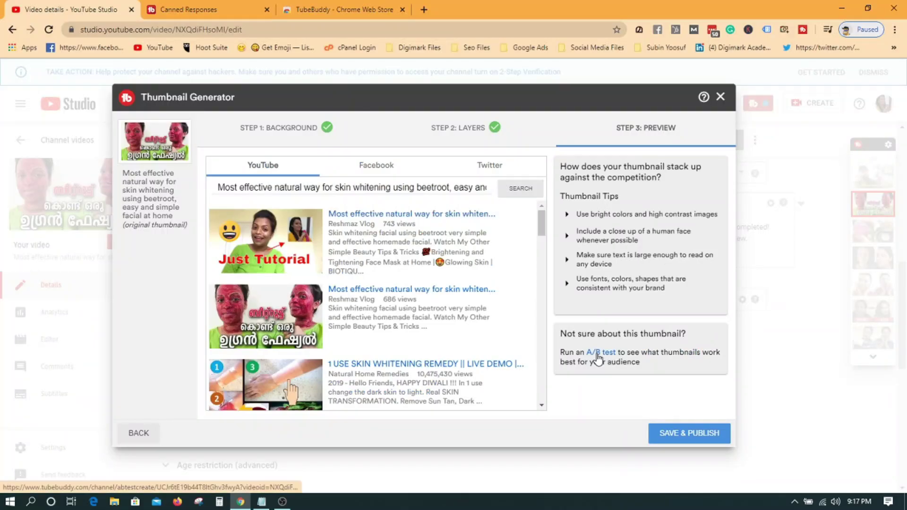
left_click(603, 353)
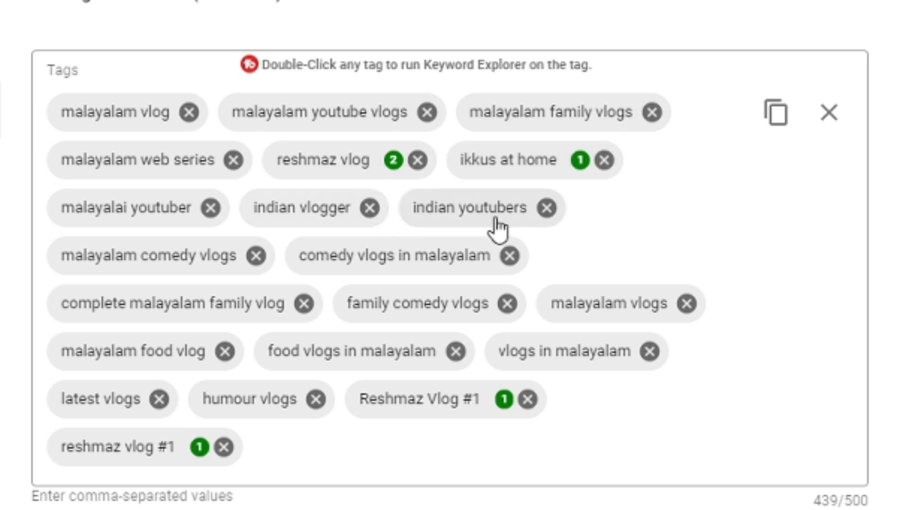
Step: Review the vlog video's tags and look through the tag copying options, then close them
scroll(414, 217, "down", 10)
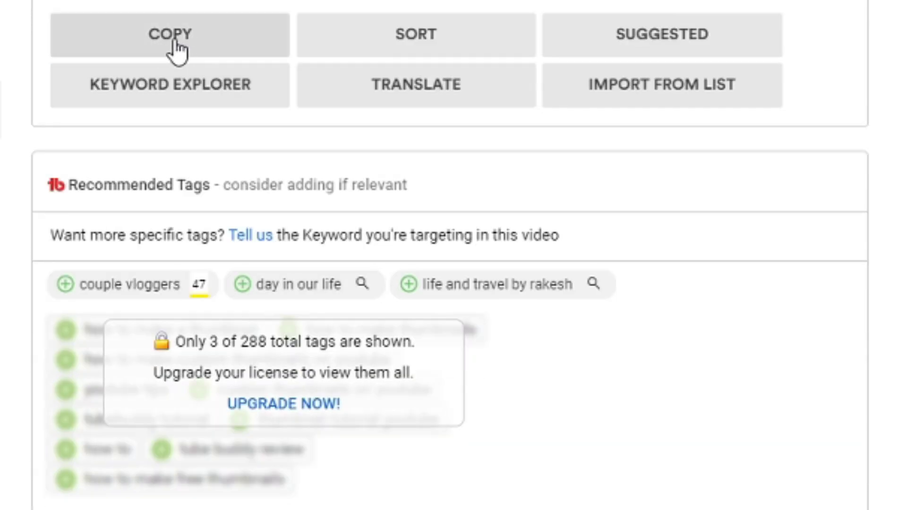
left_click(176, 45)
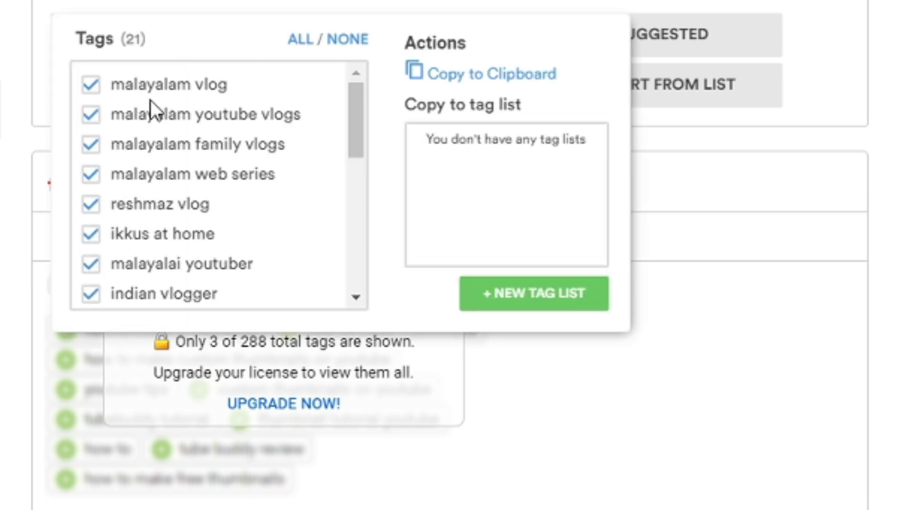
scroll(280, 152, "down", 6)
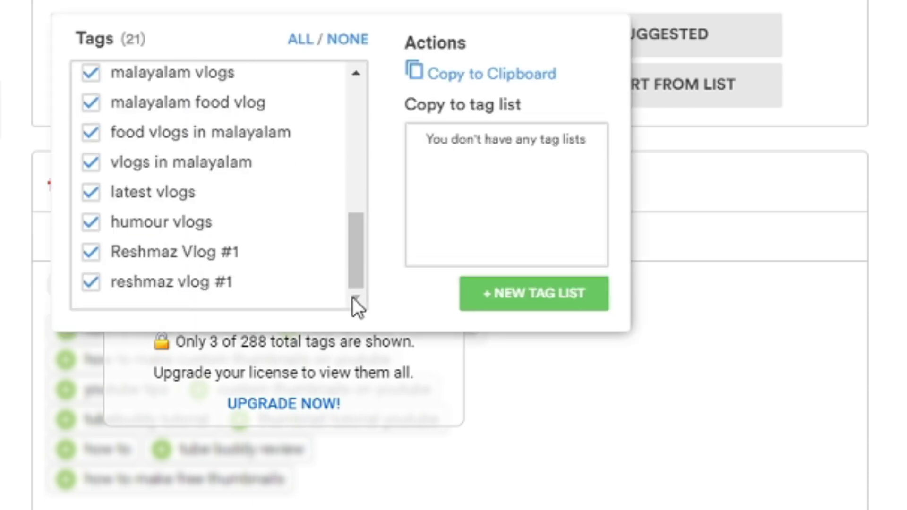
mouse_move(353, 273)
left_mouse_down()
mouse_move(358, 268)
mouse_move(357, 279)
left_mouse_up()
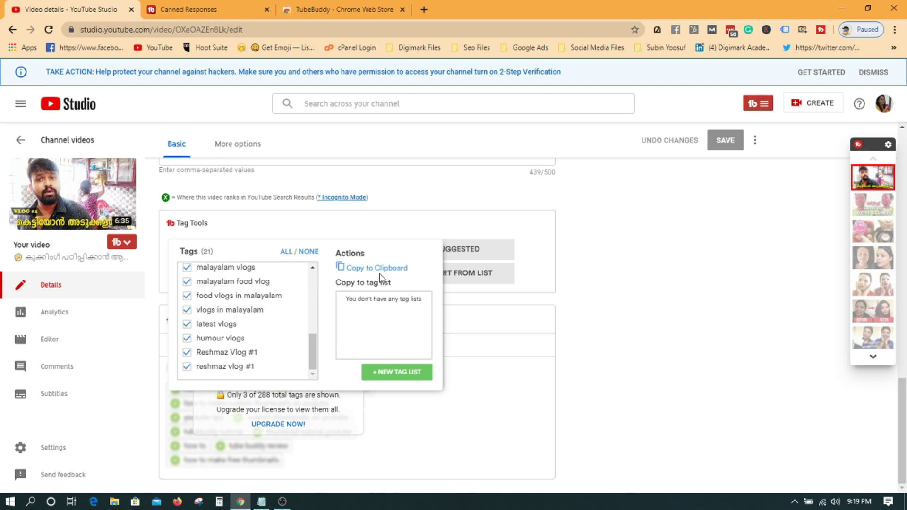
left_click(462, 231)
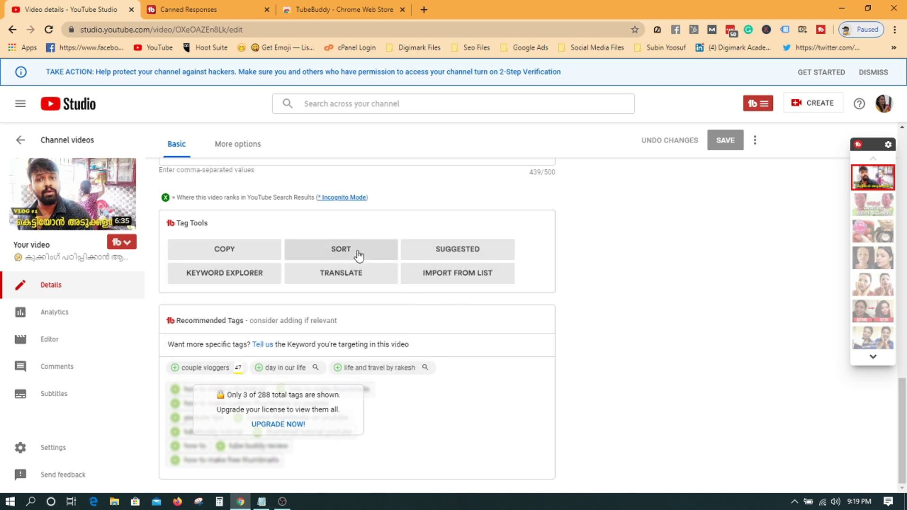
Step: Examine the suggested search and channel tags for the video and the meaning of their icons, then close the suggestions
left_click(473, 249)
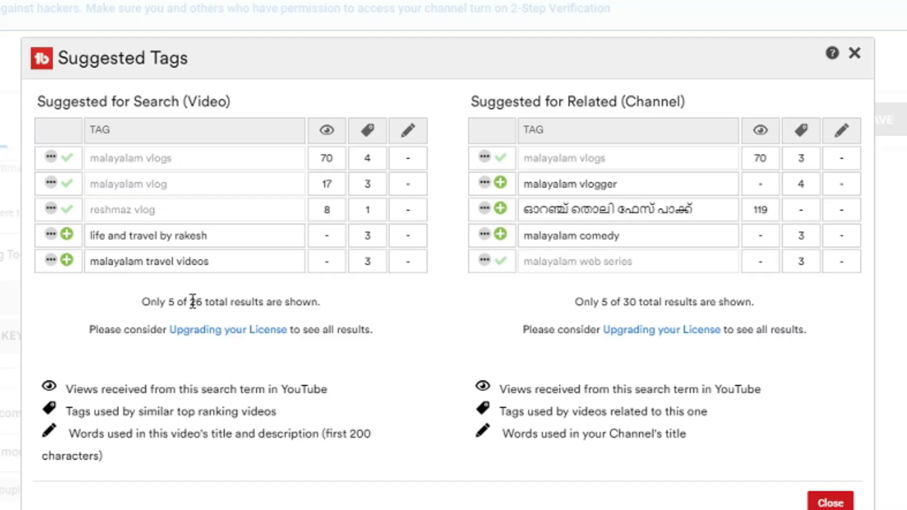
left_click_drag(316, 302, 189, 302)
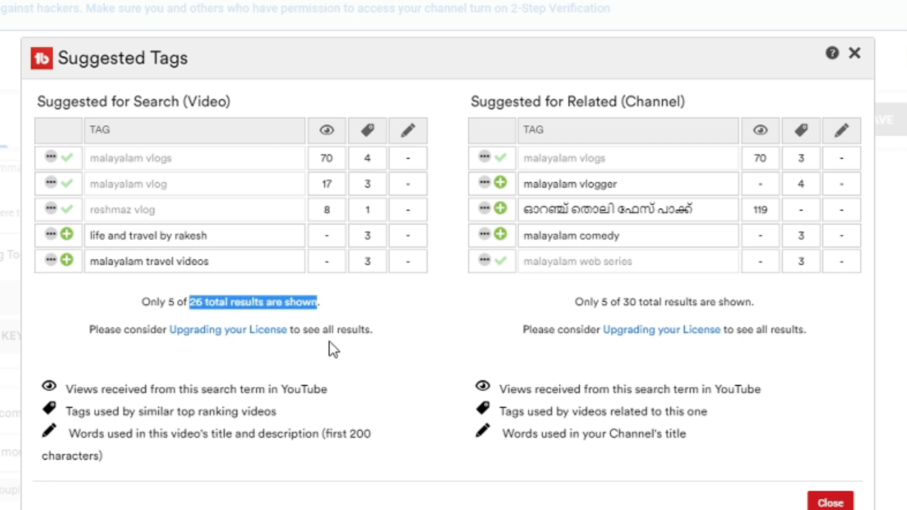
left_click(397, 340)
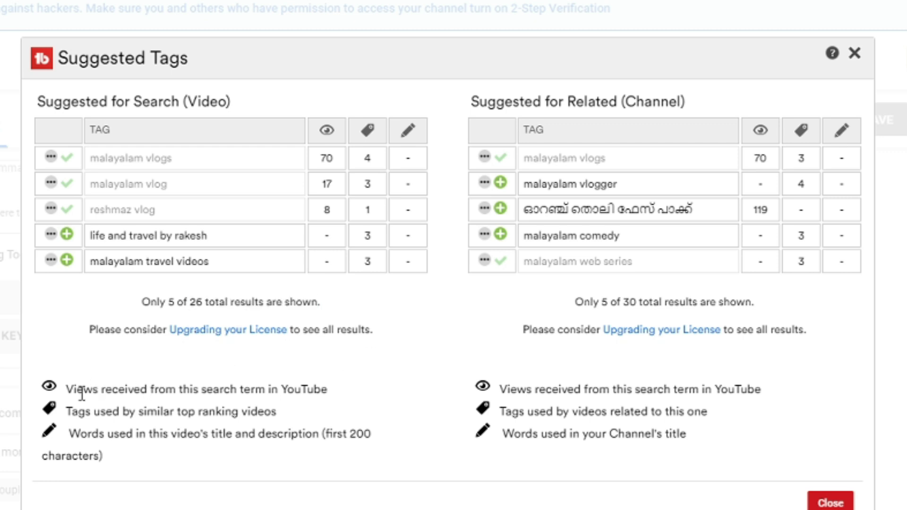
left_click_drag(74, 390, 360, 383)
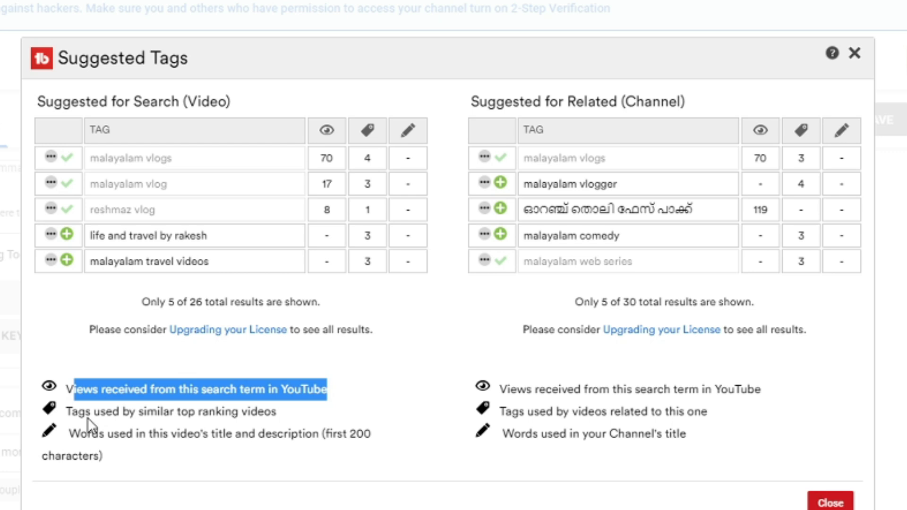
left_click_drag(73, 409, 314, 398)
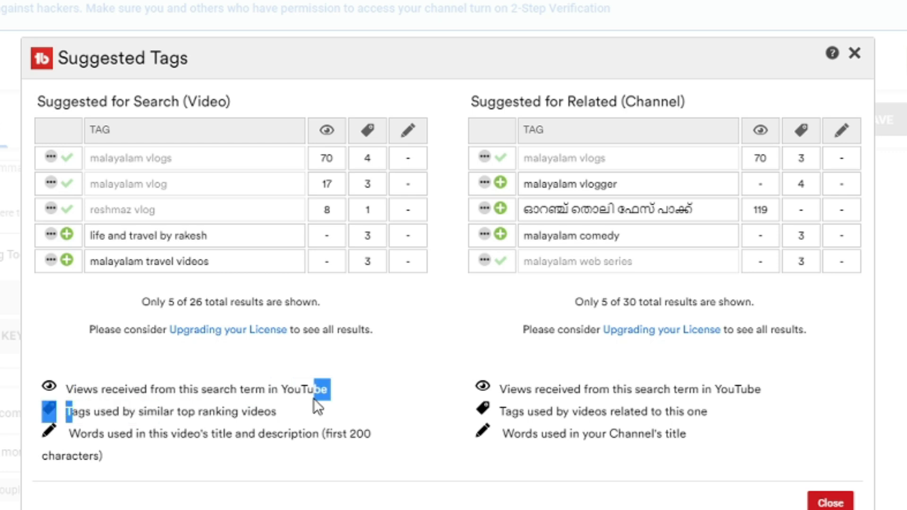
left_click(470, 473)
left_click_drag(513, 434, 780, 447)
left_click(761, 423)
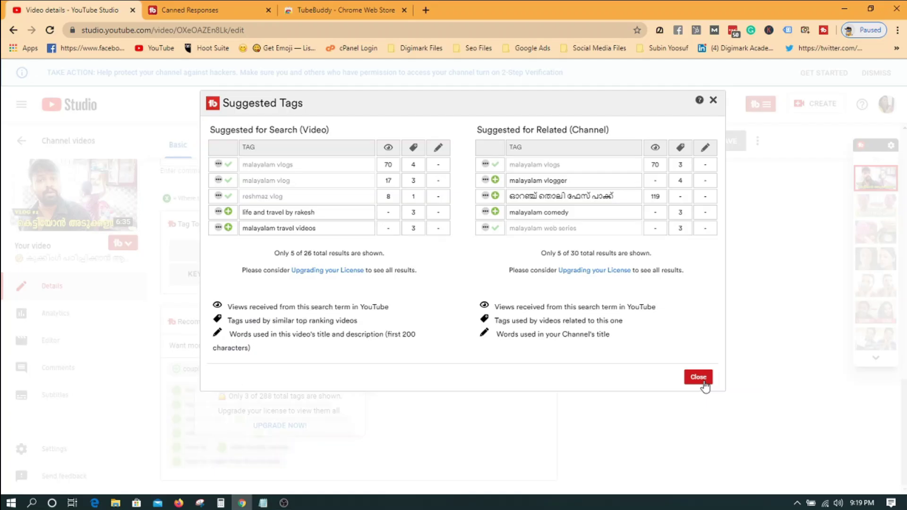
left_click(831, 502)
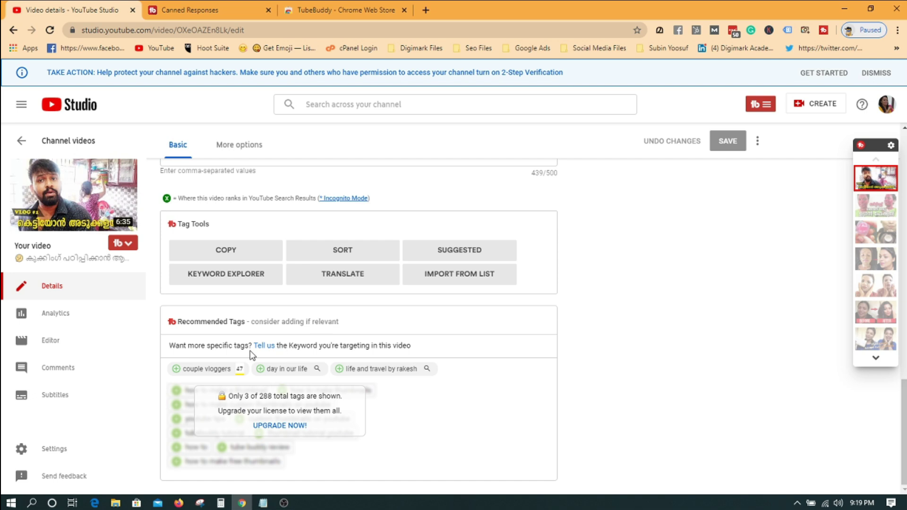
Step: Review the video's tag rankings and look at the Search Ranking Method setting behind Incognito Mode, then close the settings page
scroll(477, 290, "up", 5)
scroll(384, 283, "down", 4)
scroll(386, 282, "up", 1)
scroll(387, 286, "up", 1)
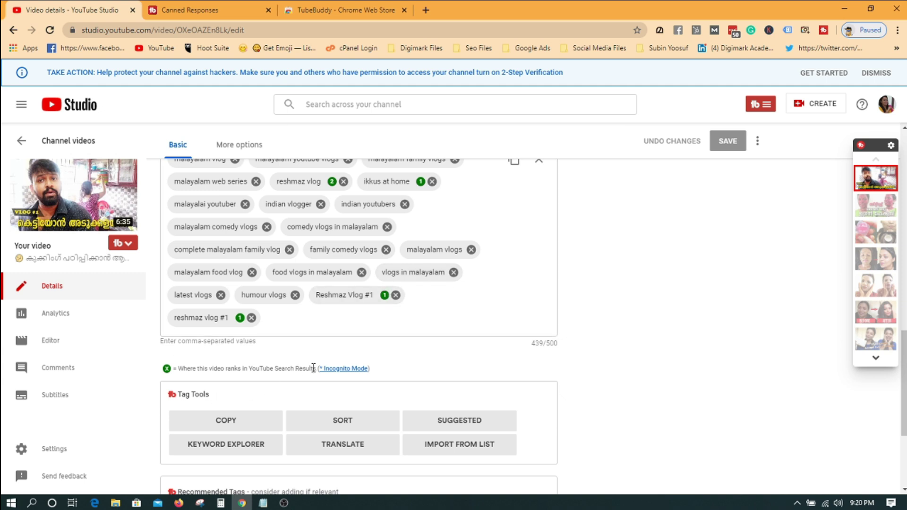
left_click(337, 373)
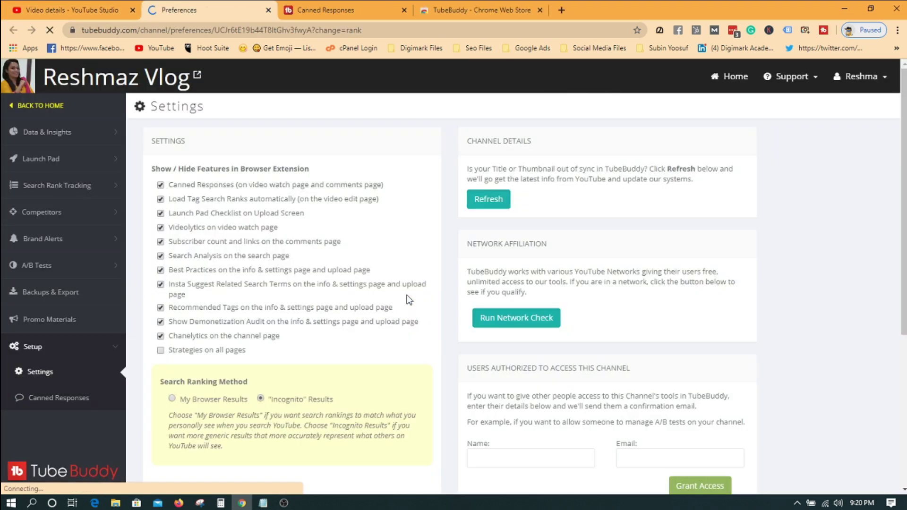
left_click(267, 10)
scroll(234, 273, "up", 10)
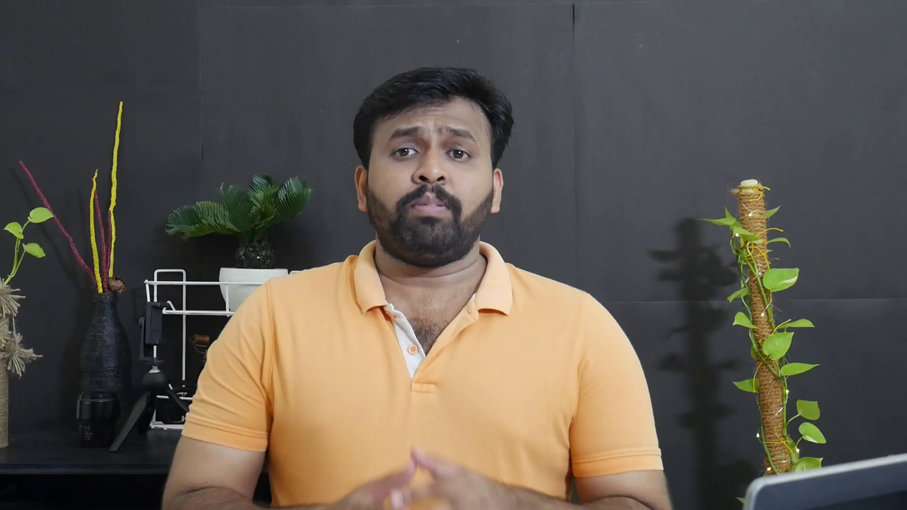
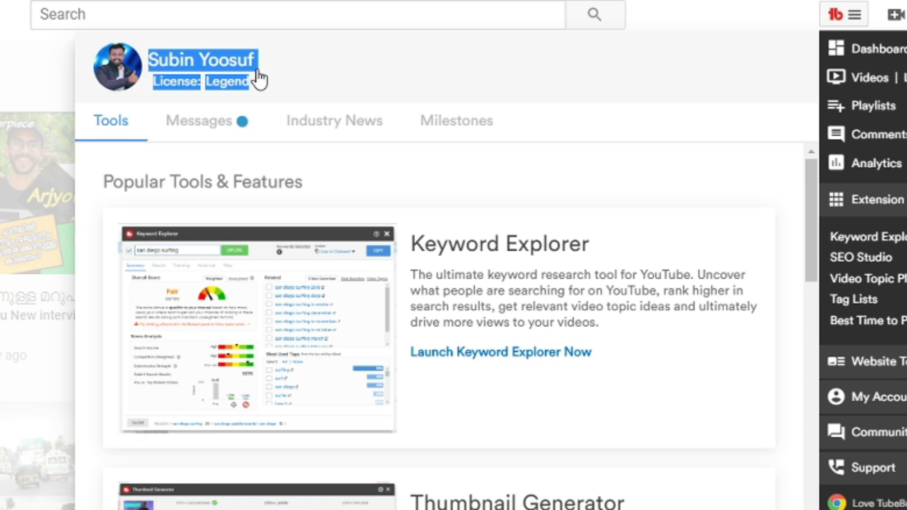
Step: Look through TubeBuddy's popular tools and examine the Legend plan's price and mobile access on the pricing page
scroll(723, 289, "down", 20)
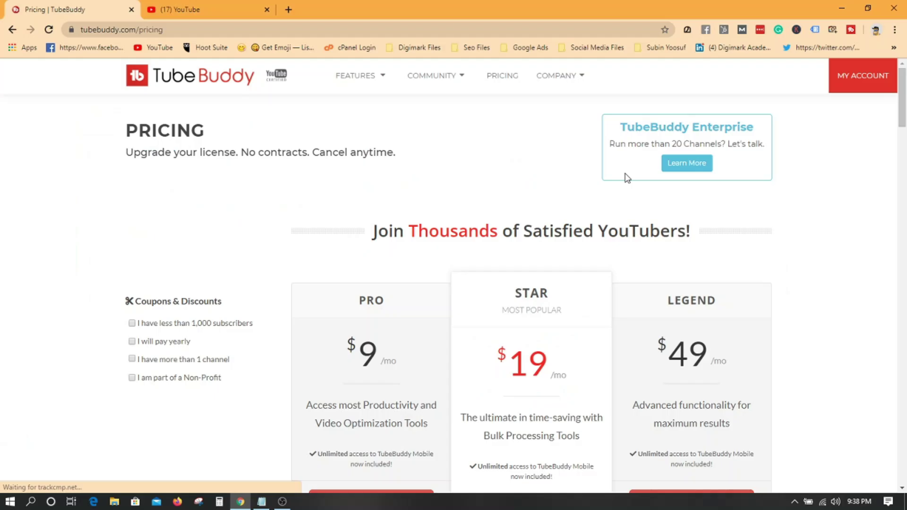
scroll(756, 322, "down", 4)
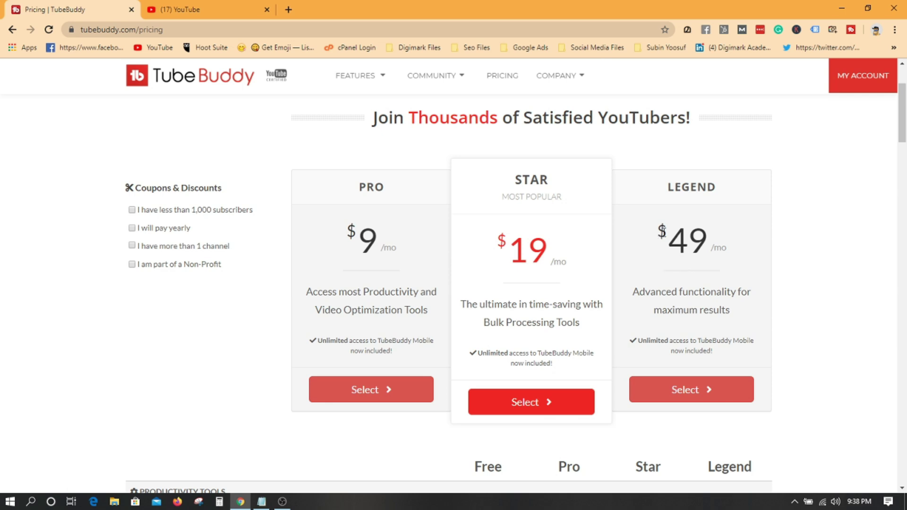
left_click_drag(662, 233, 726, 243)
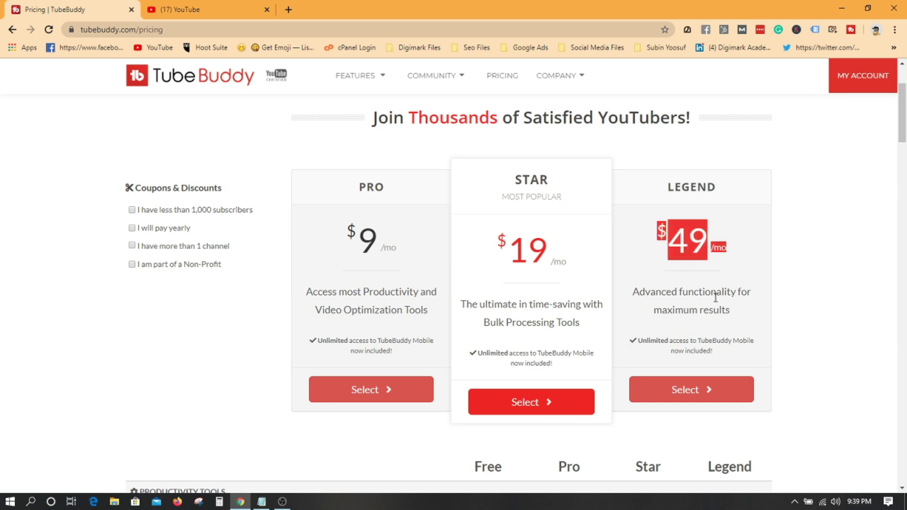
scroll(714, 303, "down", 1)
left_click_drag(638, 289, 734, 300)
scroll(734, 302, "down", 5)
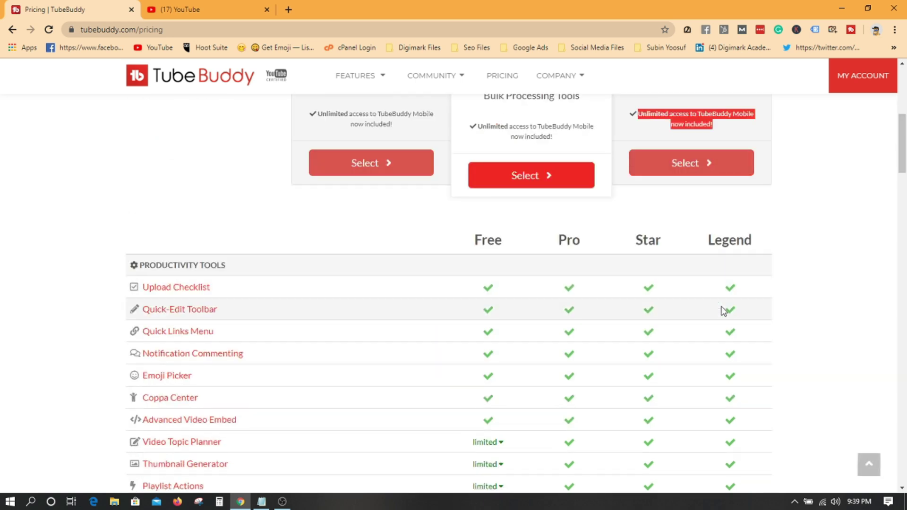
Step: Compare the features and member perks of the Free, Pro, Star and Legend plans down to the plan selection options
scroll(729, 183, "down", 9)
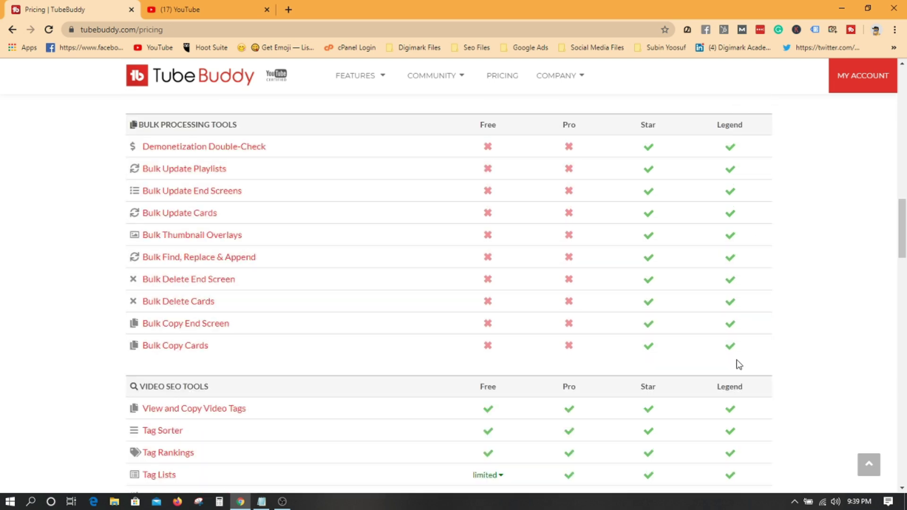
scroll(722, 360, "down", 6)
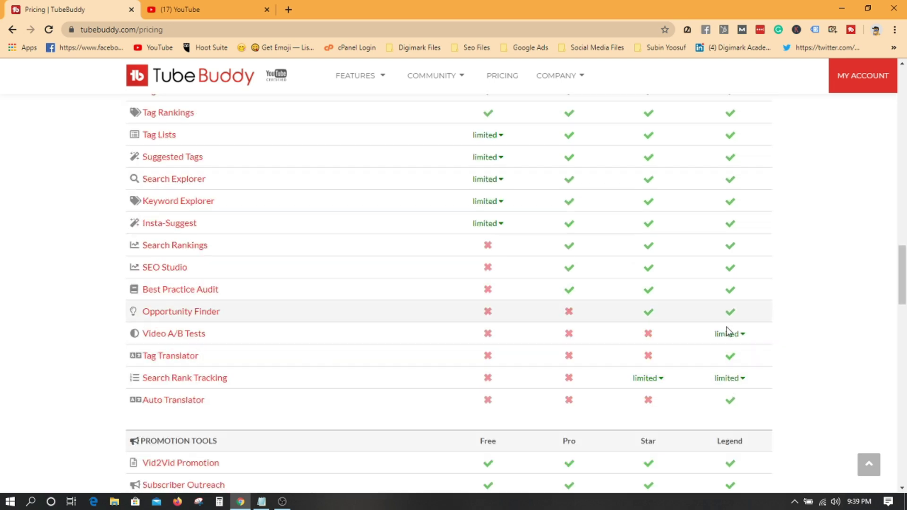
scroll(750, 402, "down", 5)
scroll(727, 355, "down", 8)
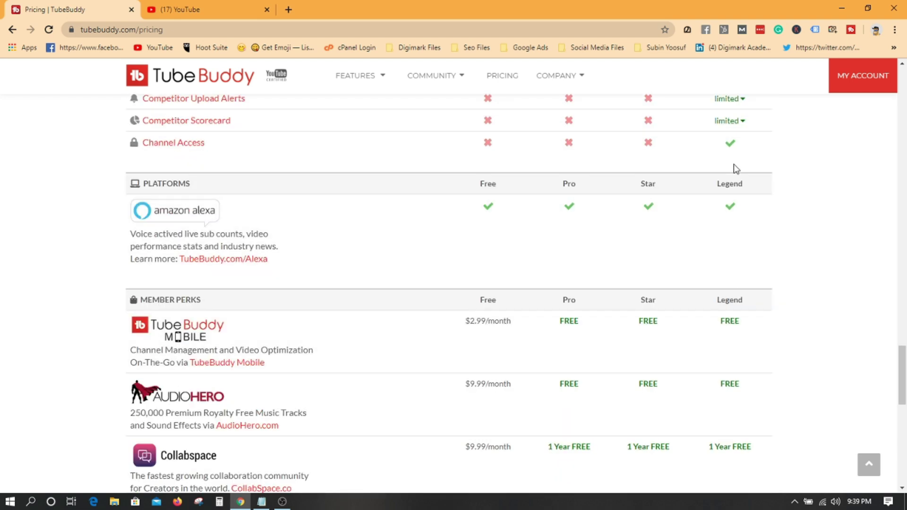
scroll(734, 331, "down", 1)
scroll(737, 333, "down", 1)
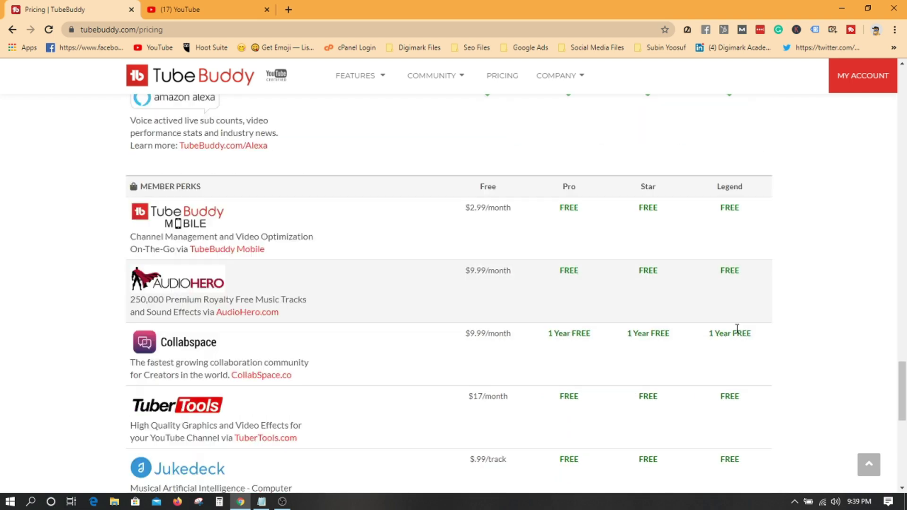
scroll(735, 334, "down", 1)
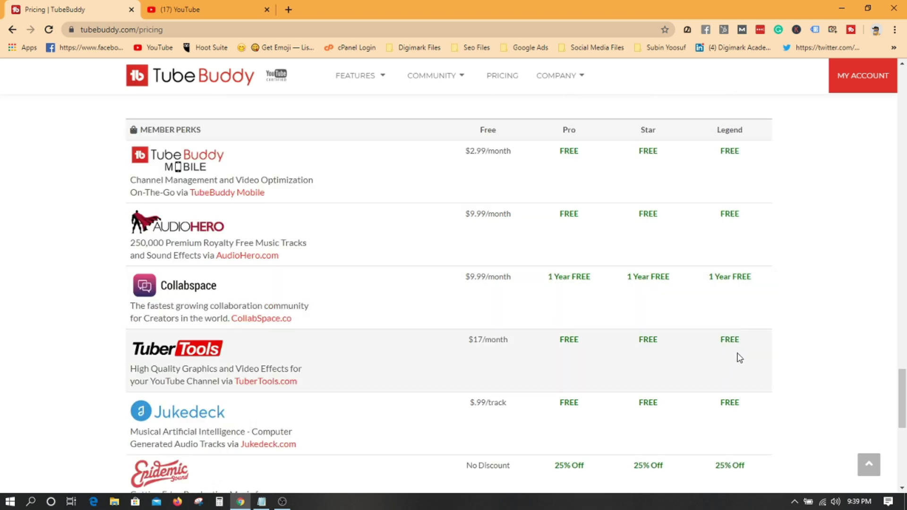
scroll(737, 363, "down", 1)
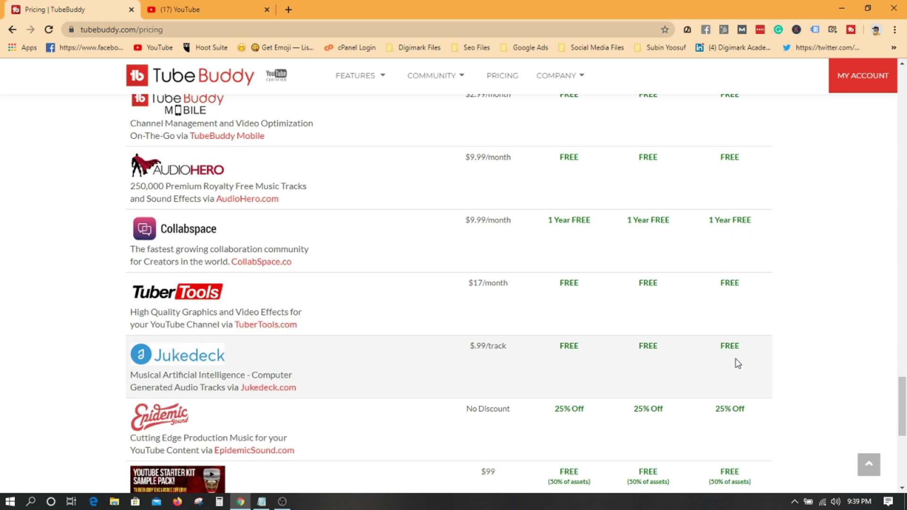
scroll(737, 363, "down", 2)
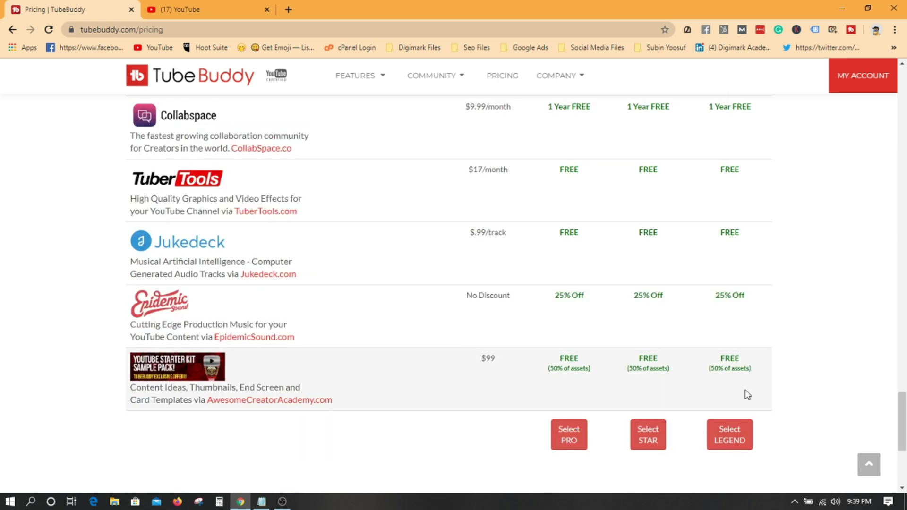
scroll(744, 394, "up", 20)
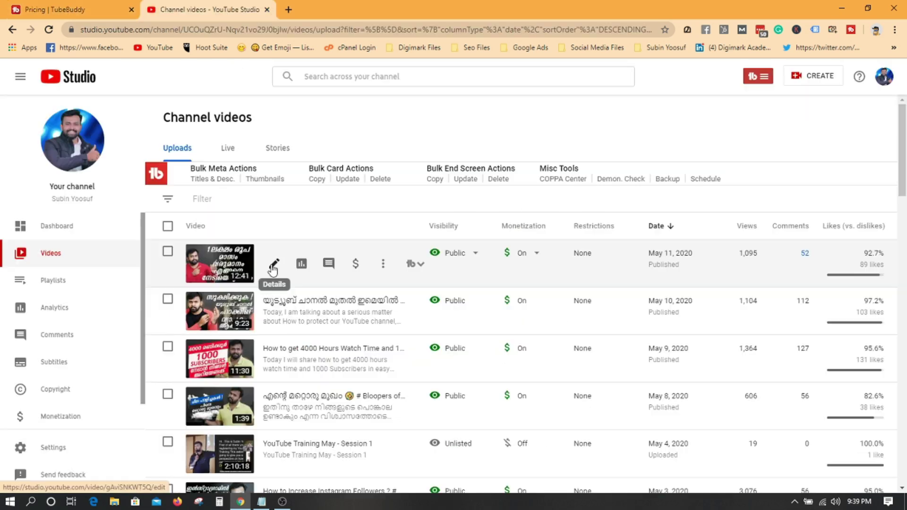
Step: Open the details of the newest channel video and review its best practices, tags, Tag Tools and Recommended Tags
left_click(273, 266)
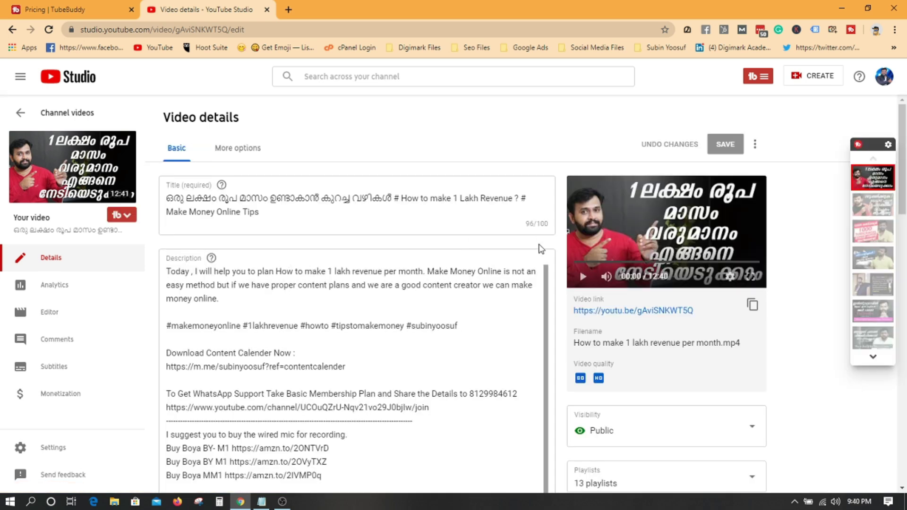
scroll(399, 289, "down", 7)
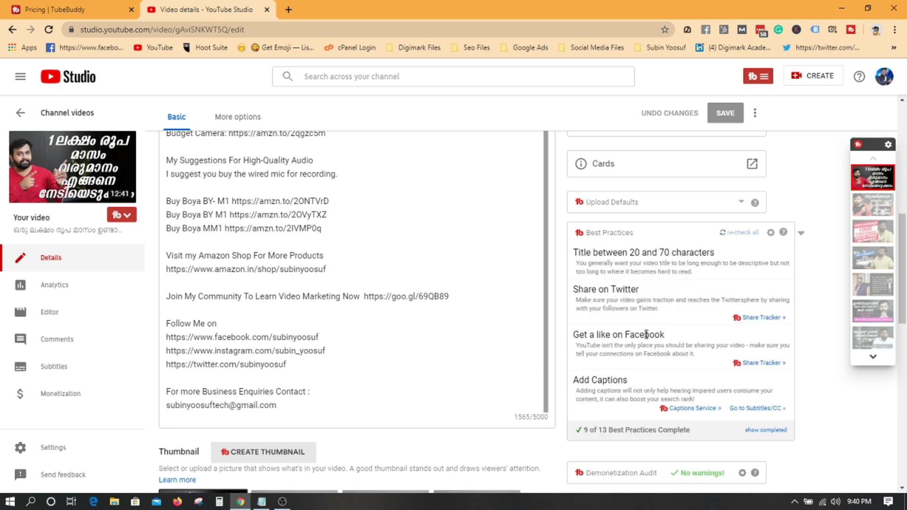
scroll(316, 367, "down", 15)
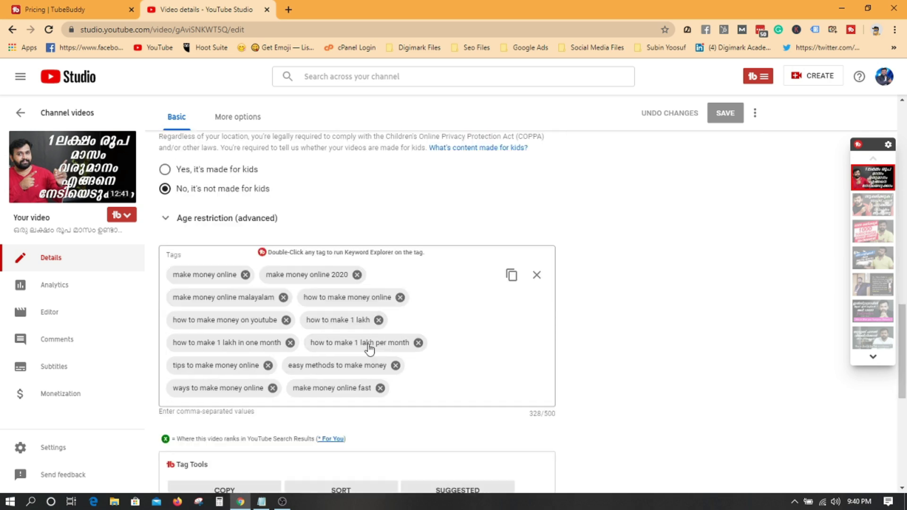
scroll(404, 349, "down", 2)
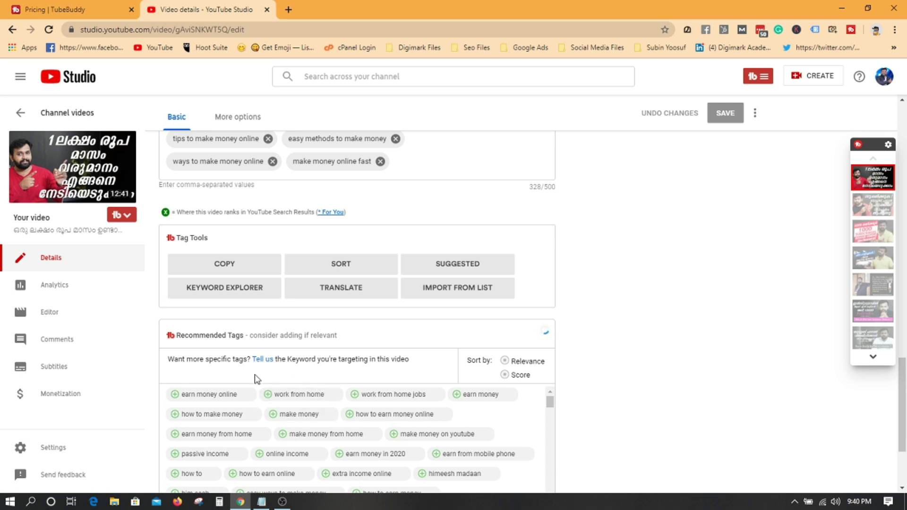
Step: Look through TubeBuddy's Recommended Tags and add "earn money from home without any investment" to the video's tags
scroll(189, 352, "down", 1)
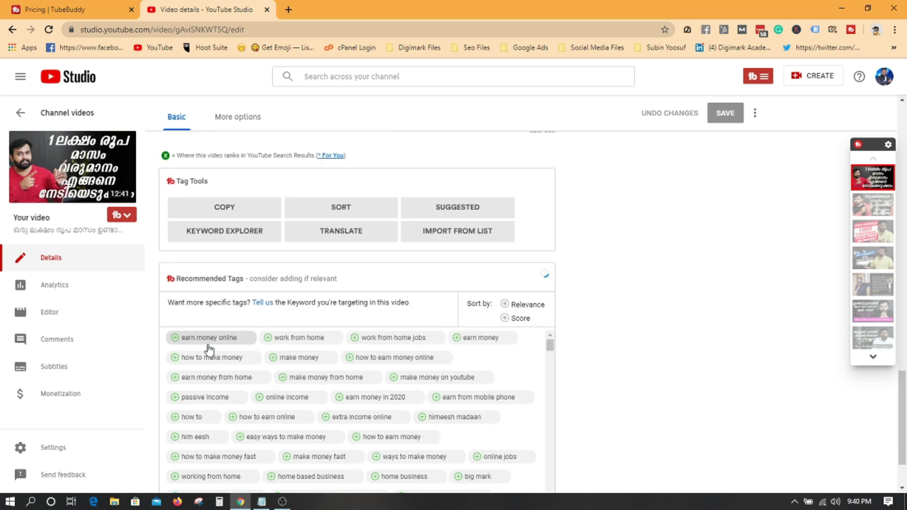
scroll(365, 348, "down", 5)
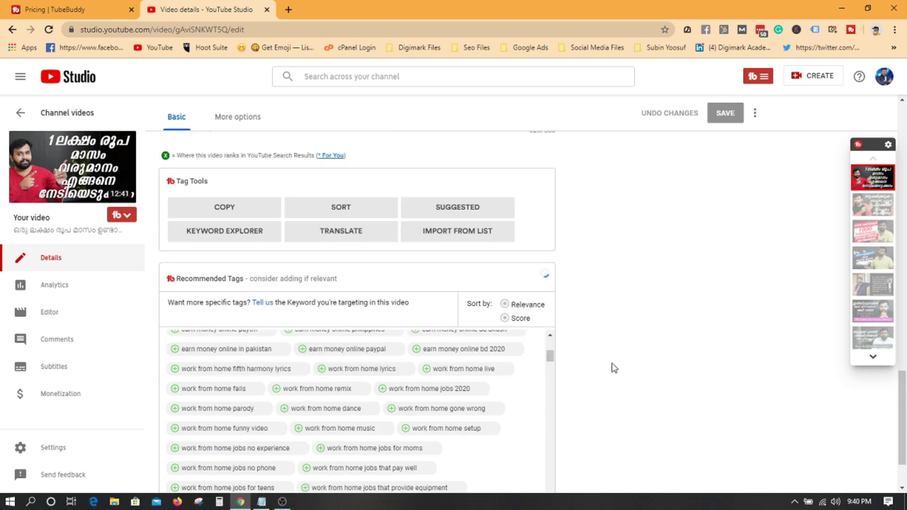
scroll(611, 366, "down", 1)
scroll(330, 360, "down", 8)
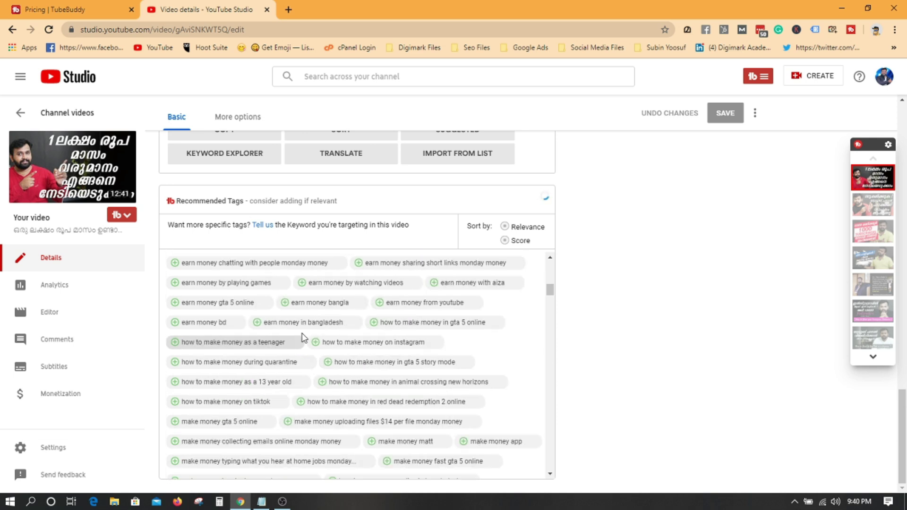
scroll(373, 352, "down", 5)
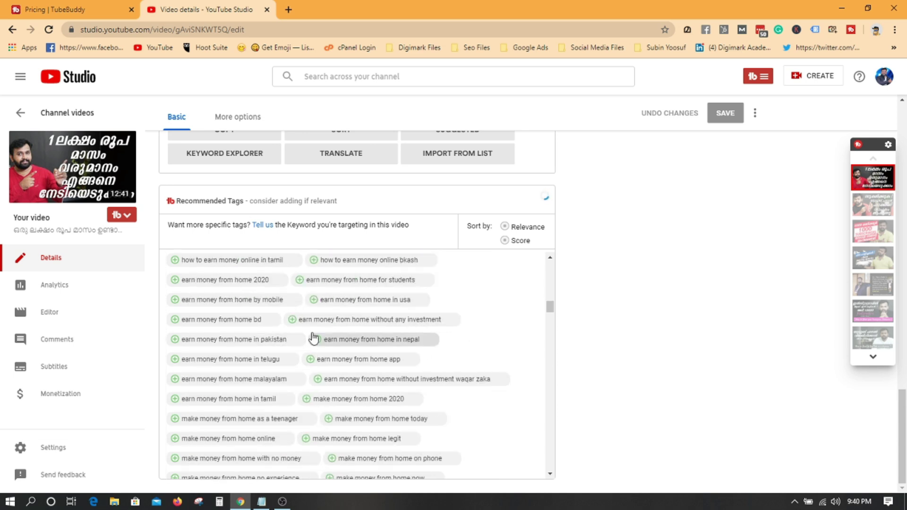
left_click(293, 322)
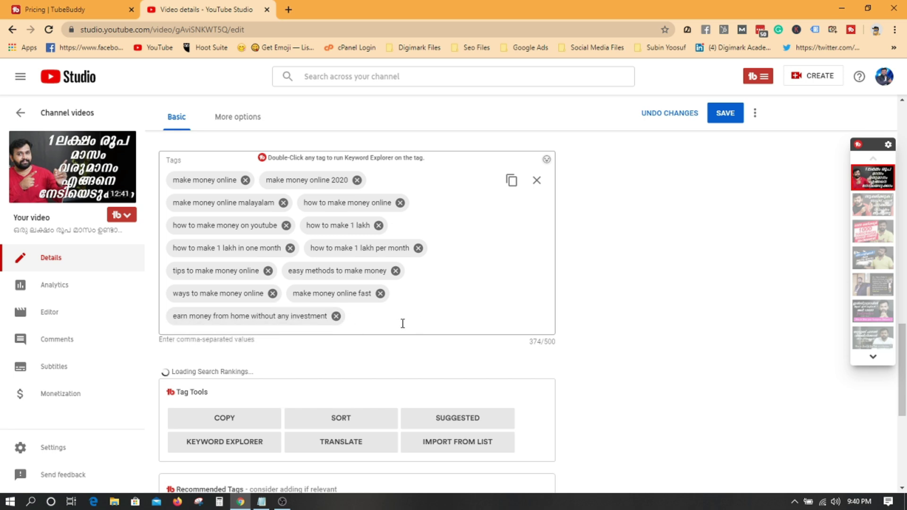
scroll(403, 321, "down", 5)
scroll(376, 378, "down", 6)
scroll(392, 383, "down", 2)
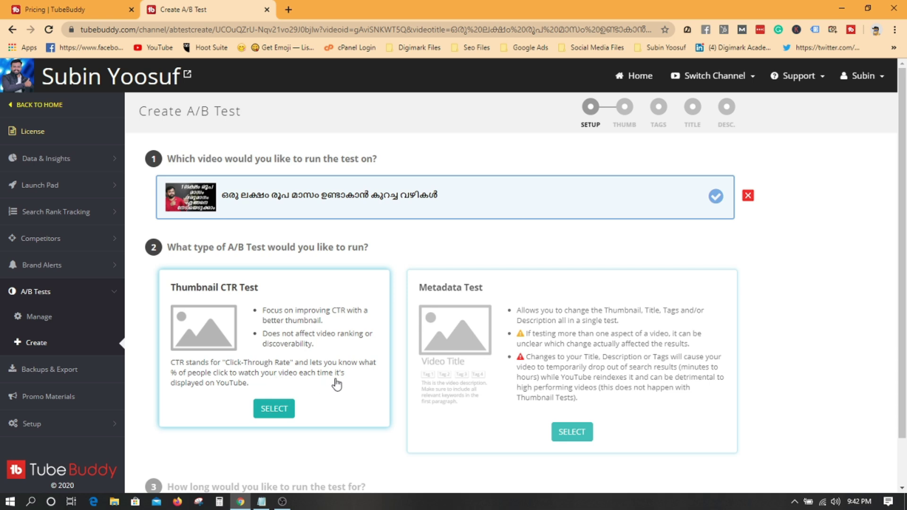
Step: Set up a Thumbnail CTR Test running for 14 days and open the file chooser for the test thumbnail
scroll(336, 385, "down", 1)
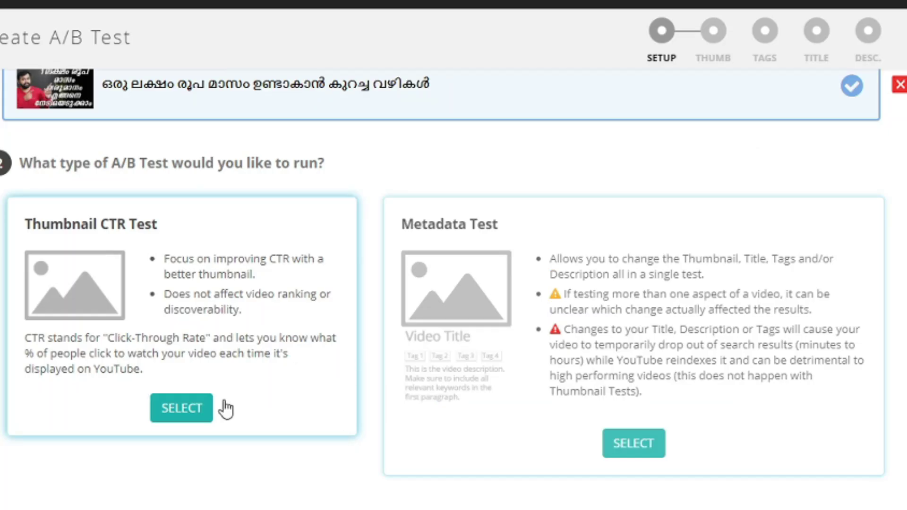
left_click(202, 412)
scroll(420, 371, "down", 2)
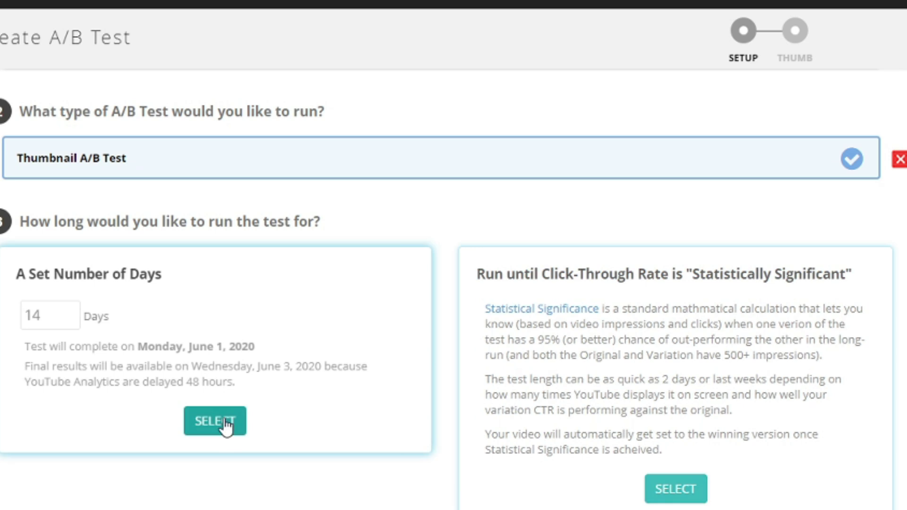
left_click(203, 418)
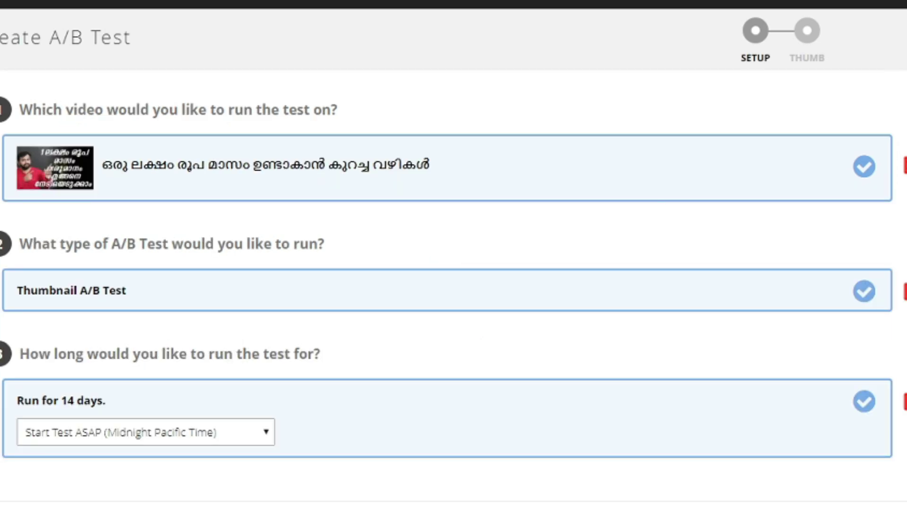
left_click(755, 509)
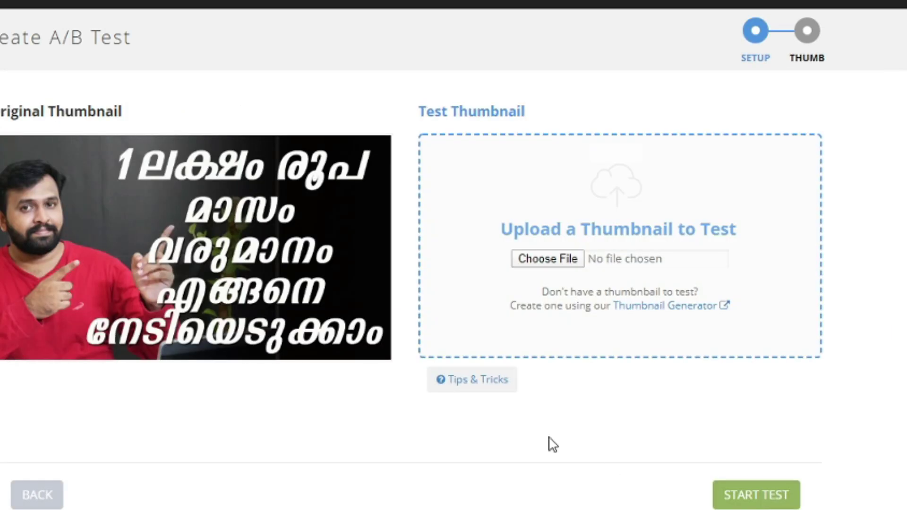
left_click(562, 261)
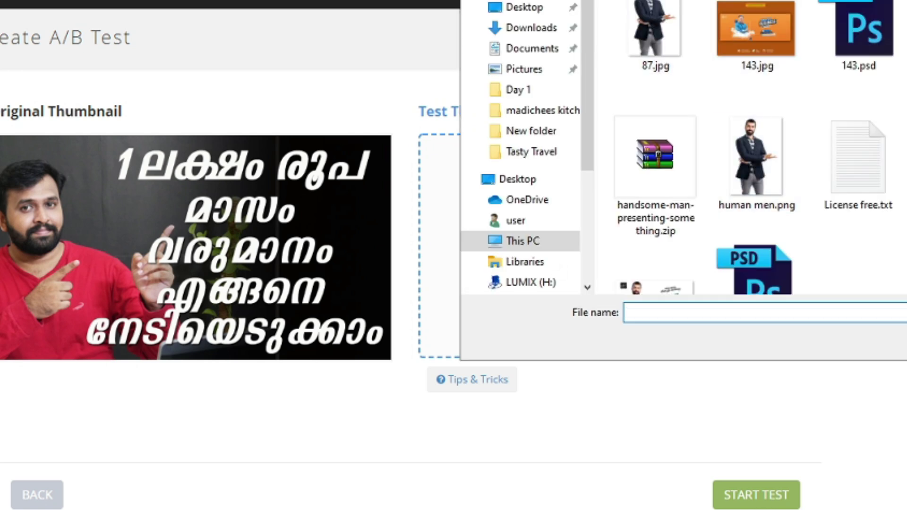
key("Escape")
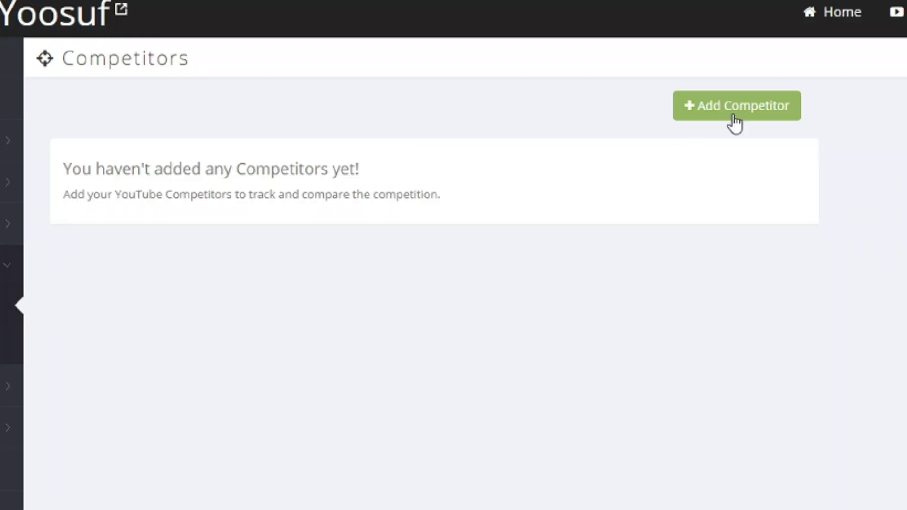
Step: Add the Arjyou YouTube channel as a competitor using its channel ID in the URL, with Email and TB Notification upload alerts
left_click(733, 116)
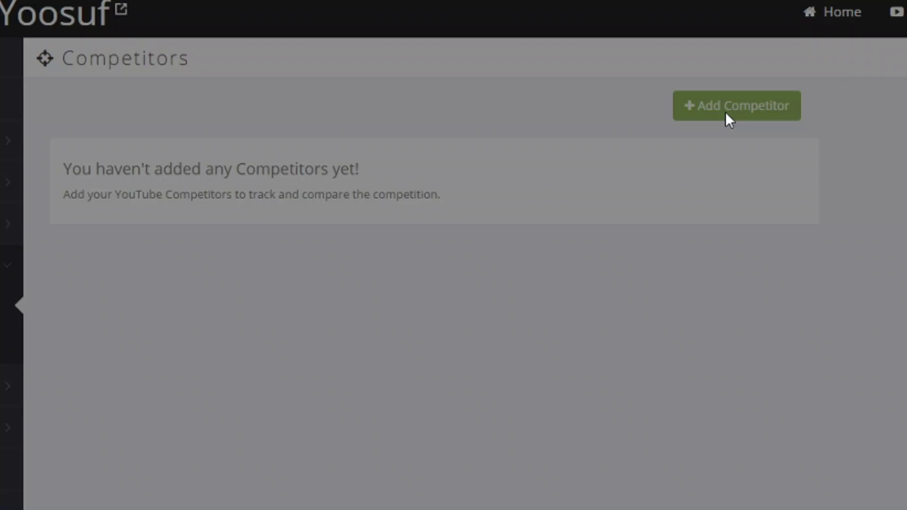
left_click(454, 117)
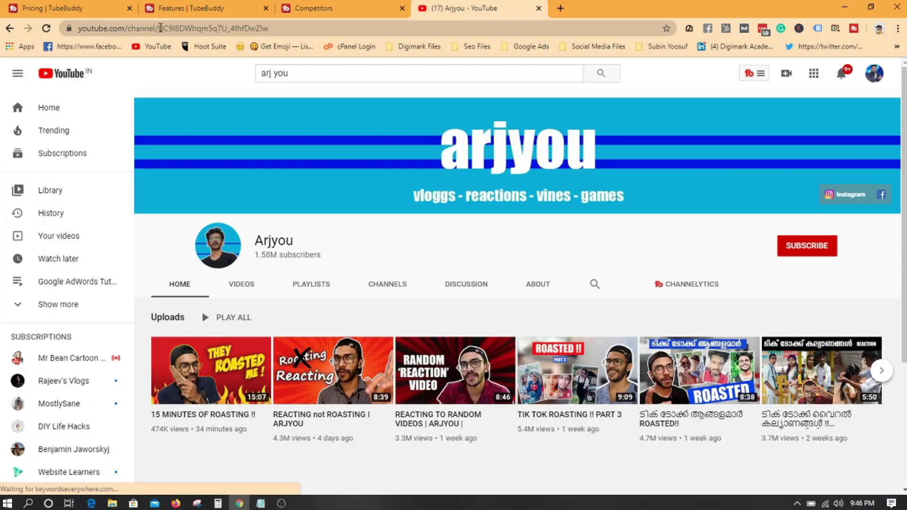
left_click_drag(160, 28, 290, 27)
key("ctrl+c")
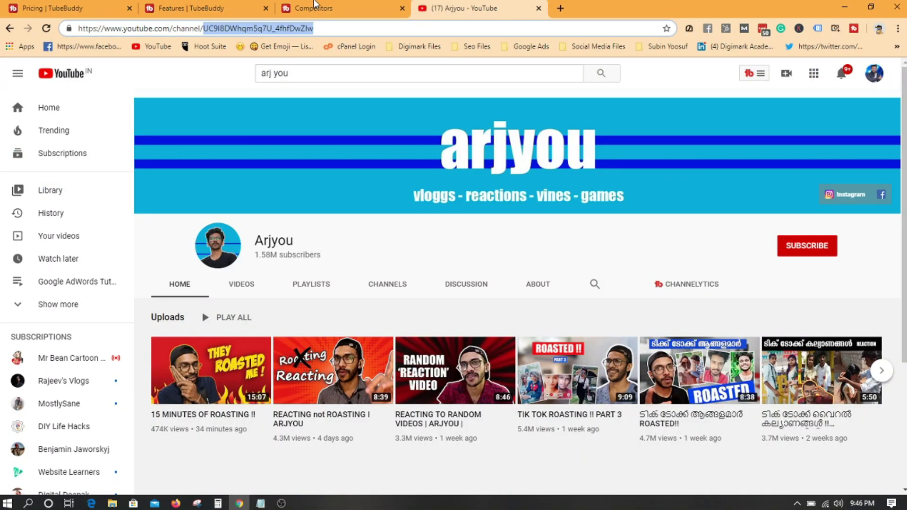
left_click(314, 7)
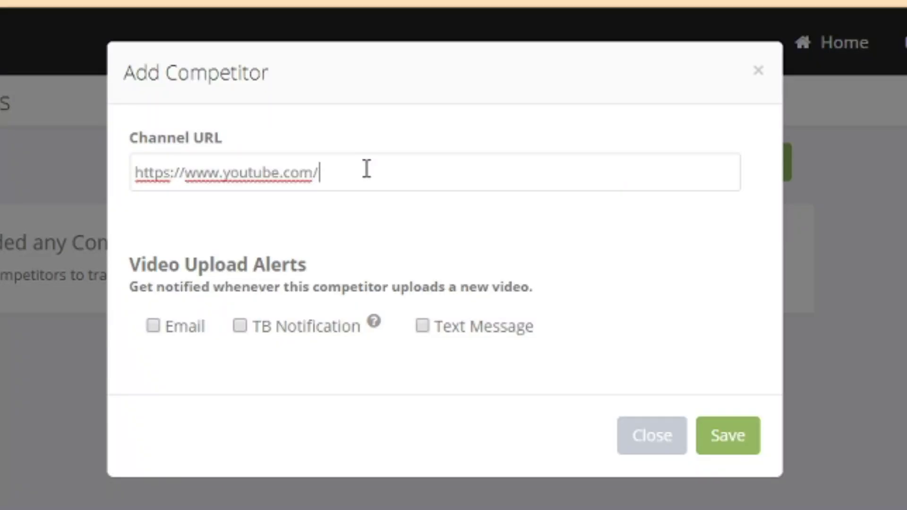
key("ctrl+v")
left_click(158, 332)
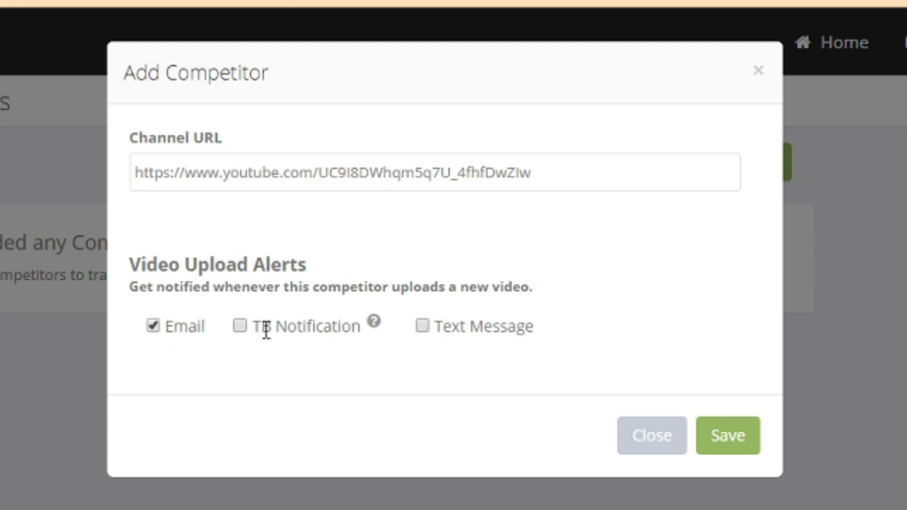
left_click(731, 445)
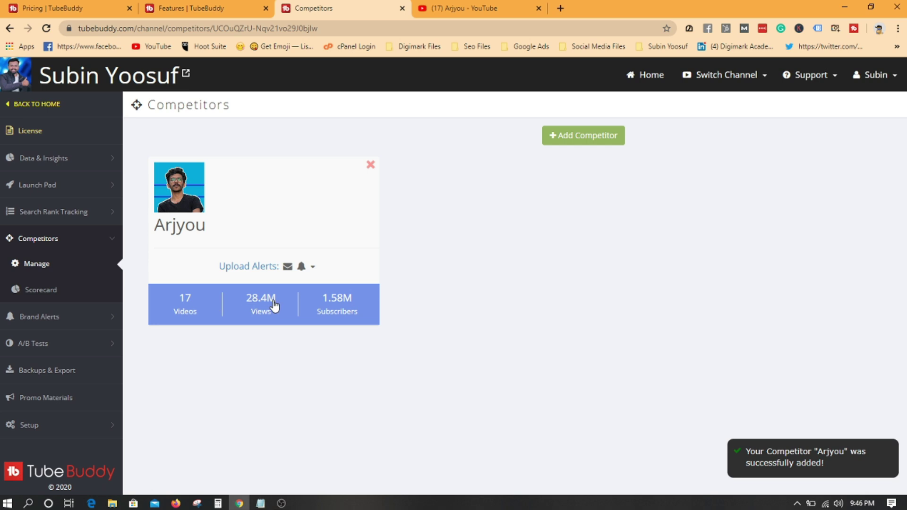
Step: Open the Competitor Scorecard and compare both channels' views, subscribers and uploads for their lifetime and the last 30 days
left_click(47, 290)
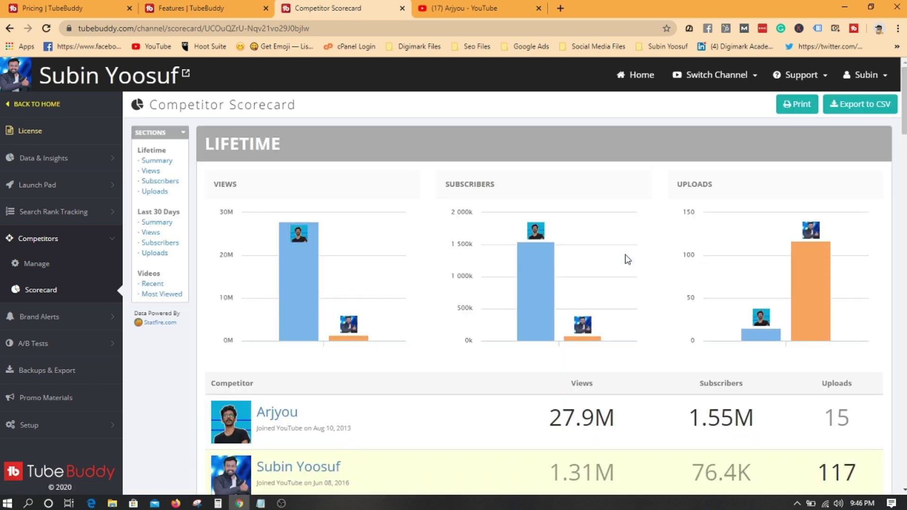
scroll(382, 292, "down", 1)
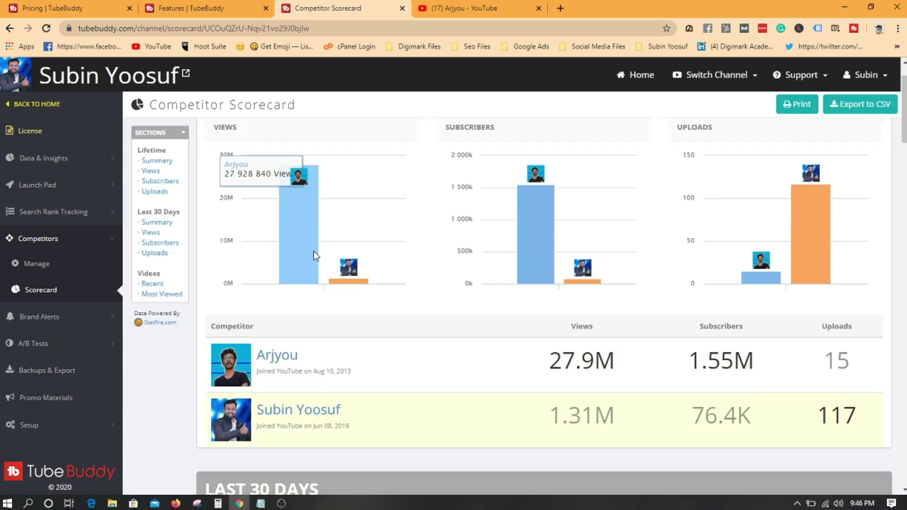
scroll(316, 256, "down", 1)
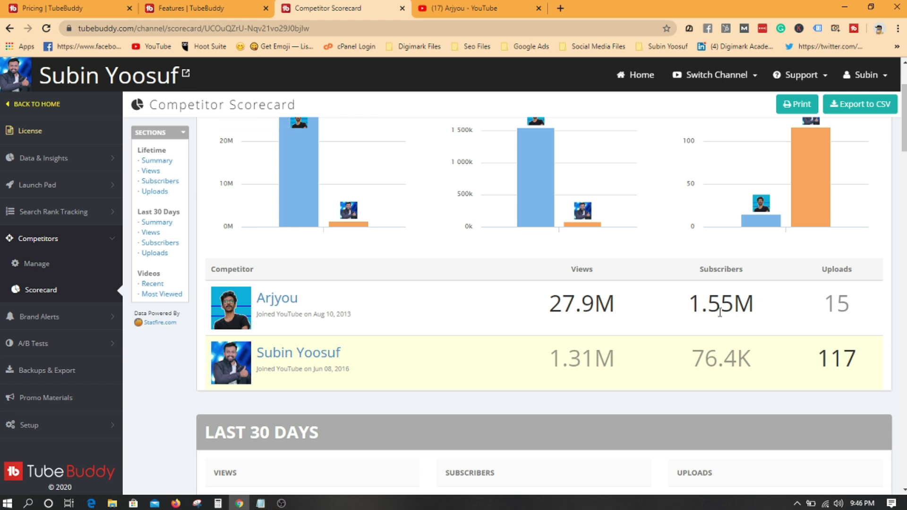
scroll(364, 354, "down", 4)
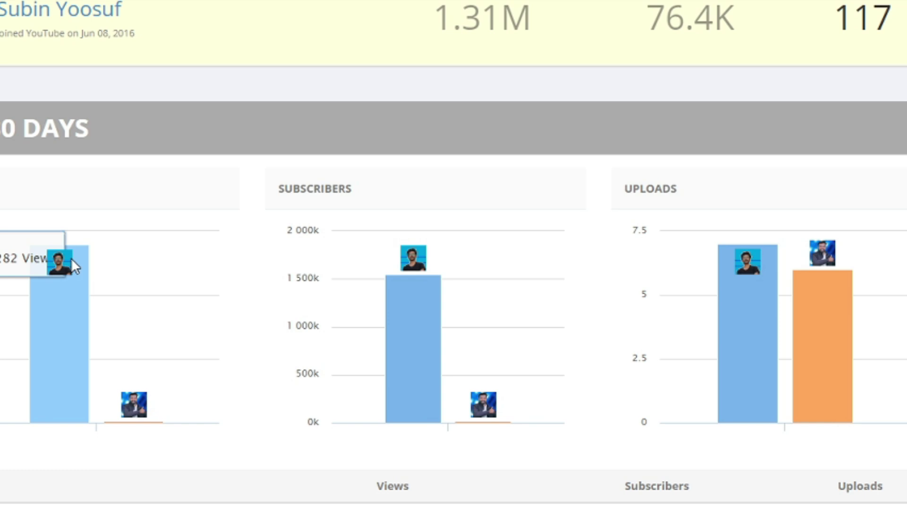
mouse_move(520, 324)
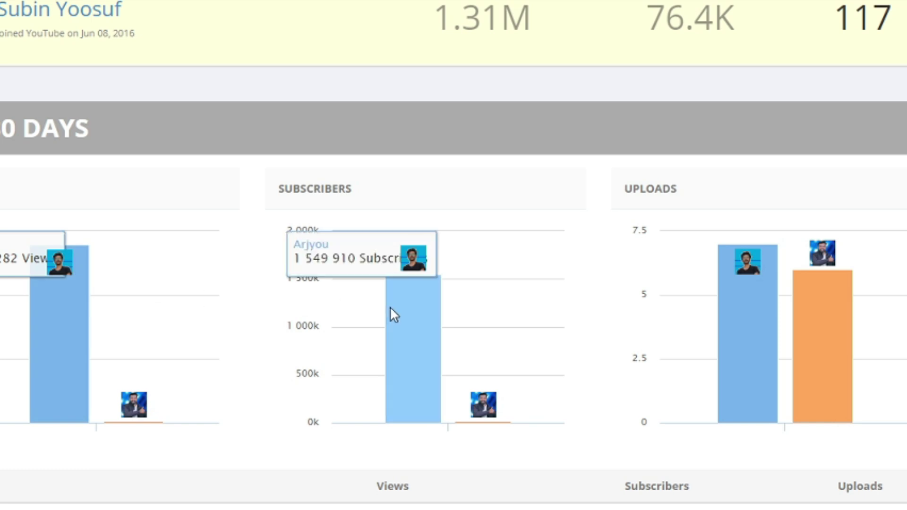
mouse_move(818, 287)
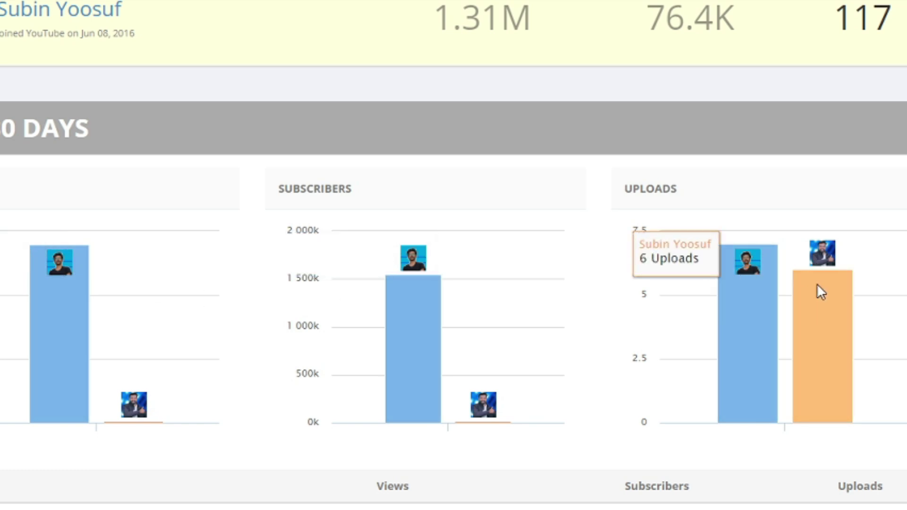
mouse_move(755, 302)
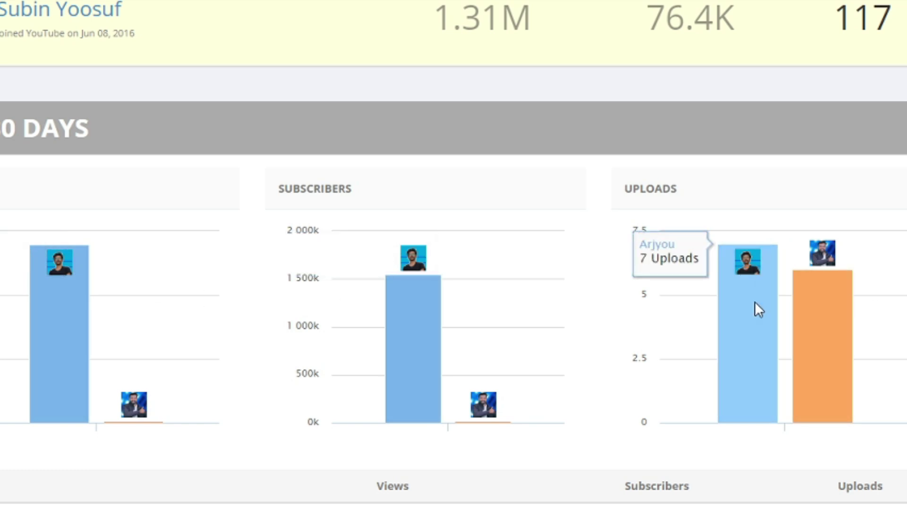
Step: Review the scorecard's last-30-days comparison table and the Views Per Day chart for both channels
scroll(437, 275, "down", 2)
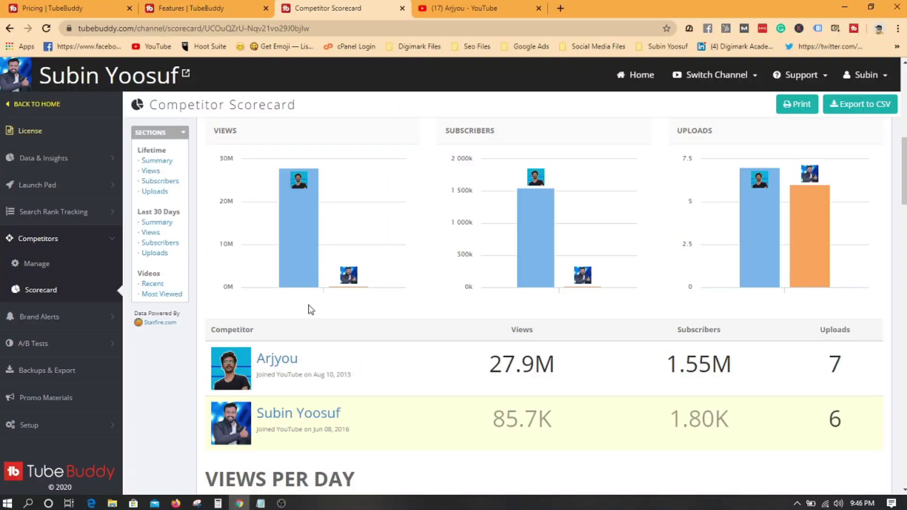
scroll(420, 262, "down", 1)
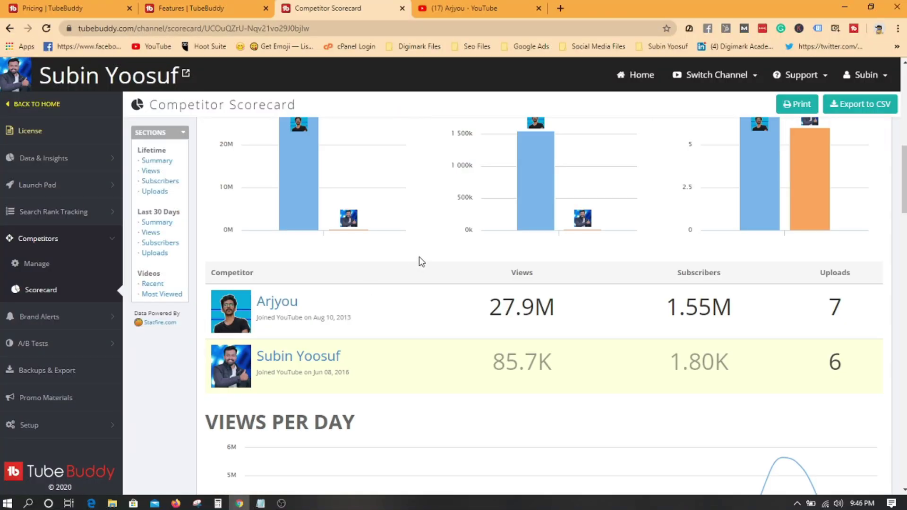
scroll(415, 274, "down", 4)
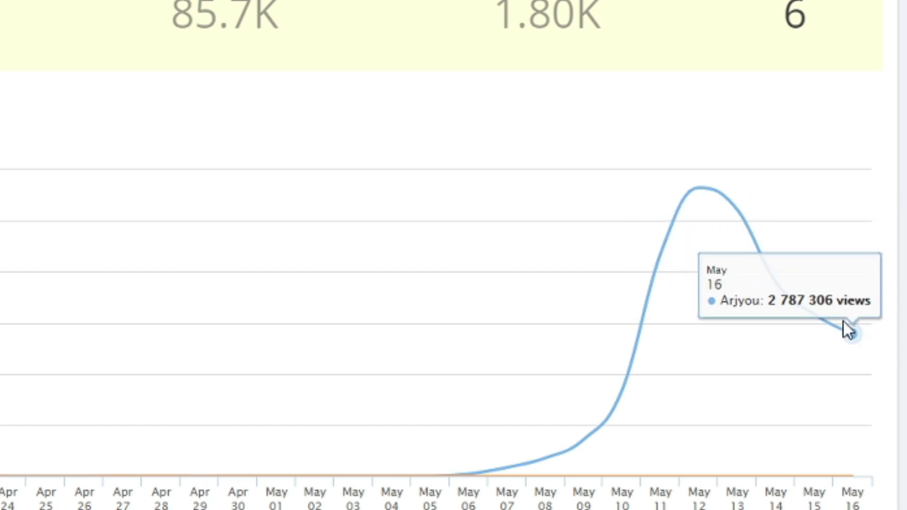
scroll(91, 357, "down", 8)
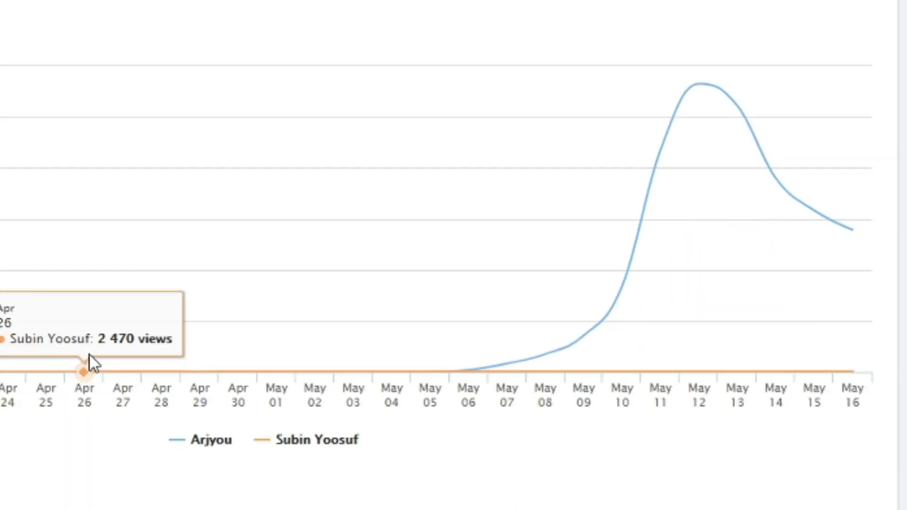
scroll(77, 364, "down", 2)
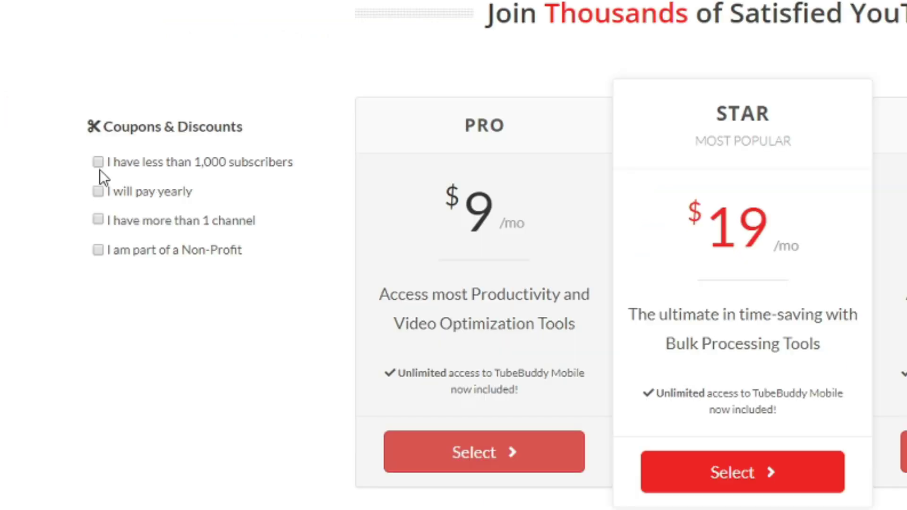
Step: Apply the discounts for fewer than 1,000 subscribers and yearly payment on the pricing page, and check the Pro plan's price and features
left_click(96, 192)
left_click(99, 164)
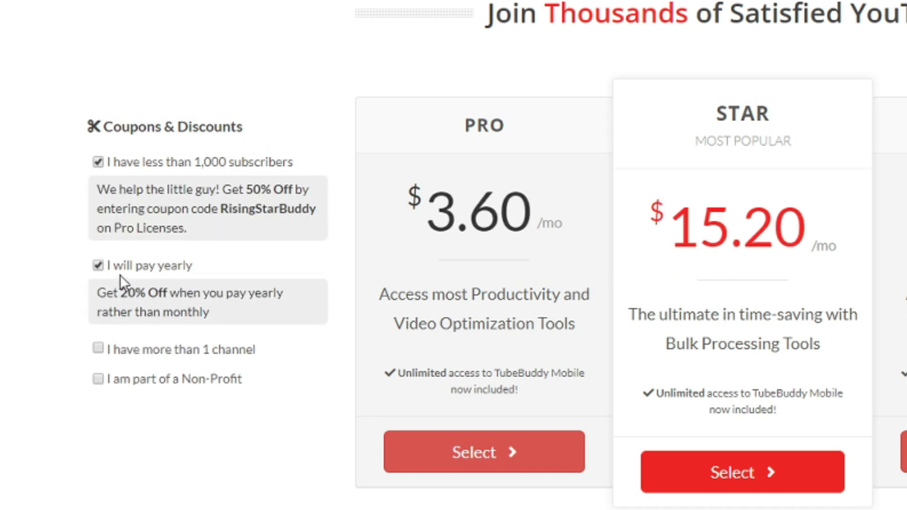
left_click(98, 265)
left_click(98, 266)
left_click_drag(478, 218, 581, 217)
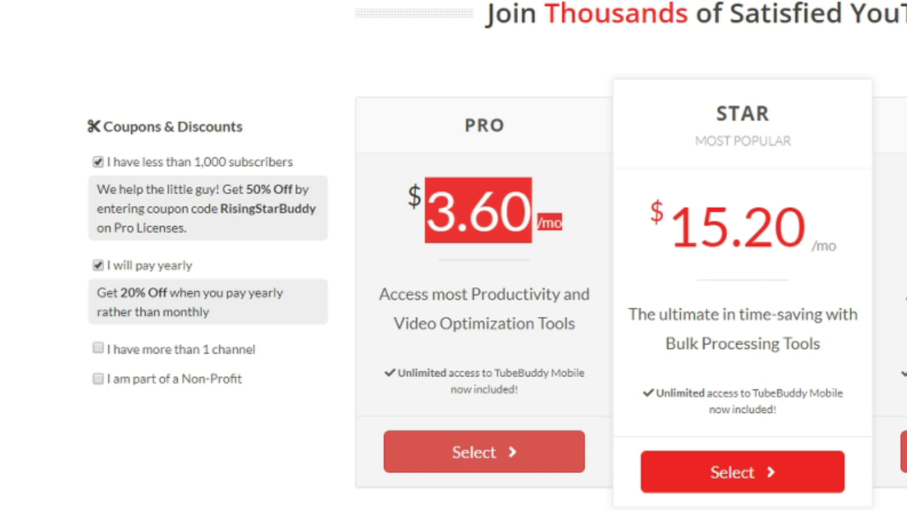
left_click(514, 258)
scroll(474, 299, "down", 10)
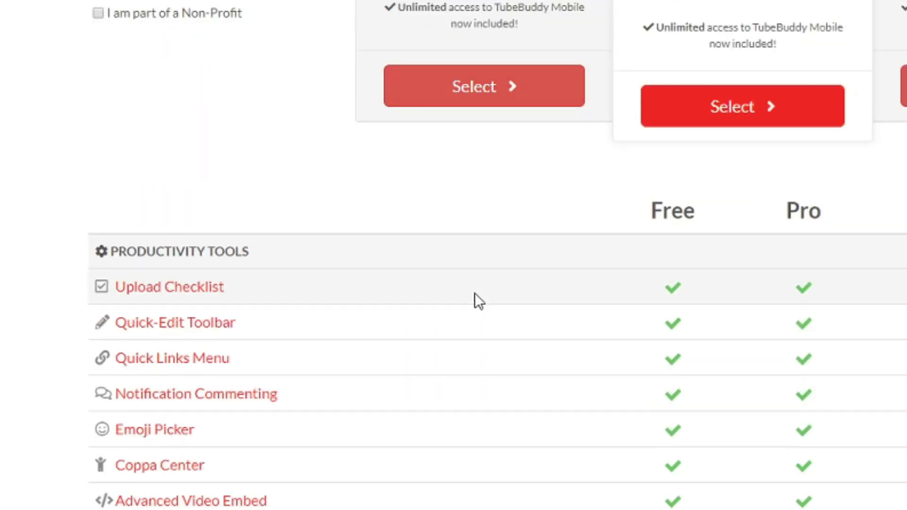